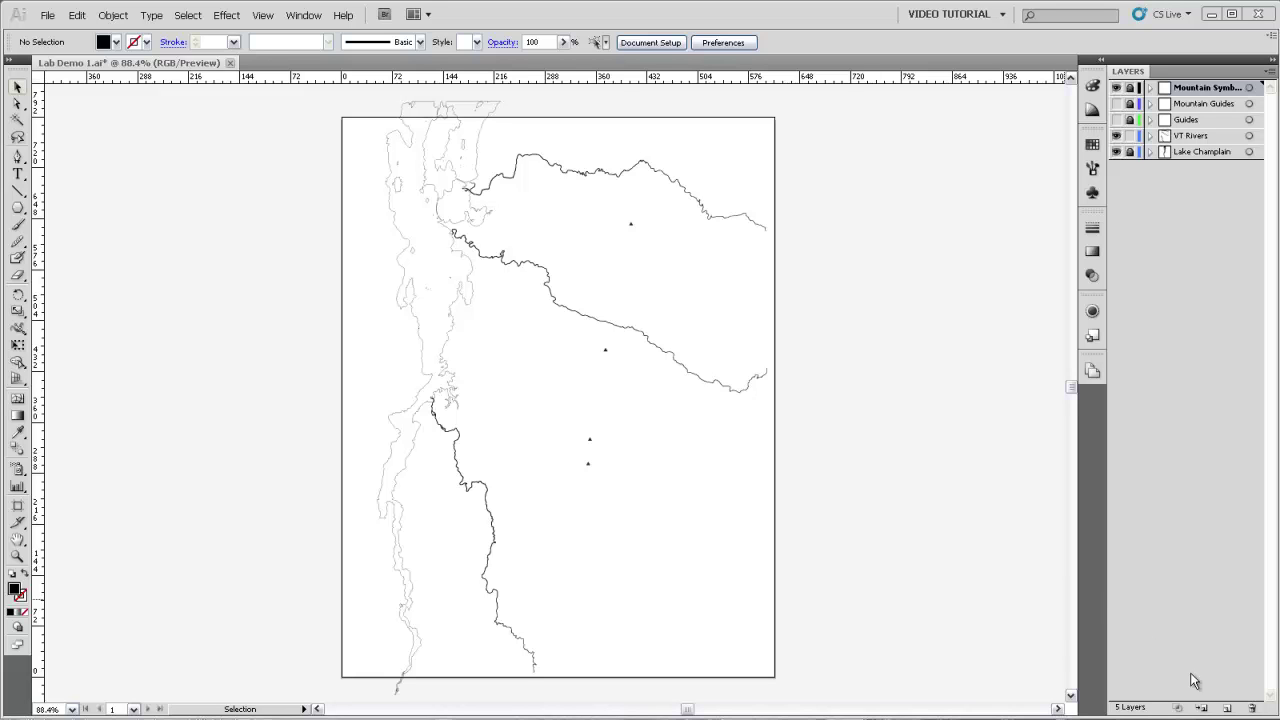
# Create a new top layer, rename it 'Labels', and lock the VT Rivers layer.
pyautogui.click(1225, 708)
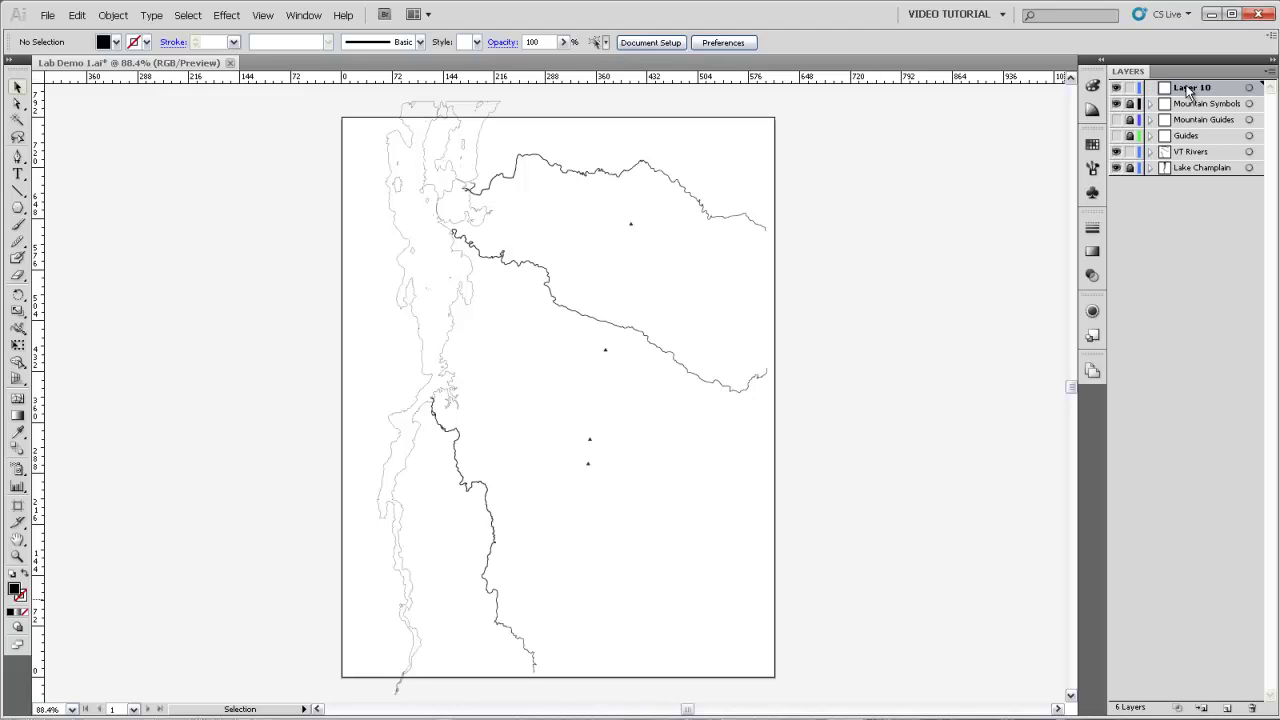
pyautogui.doubleClick(1190, 90)
pyautogui.write('Label')
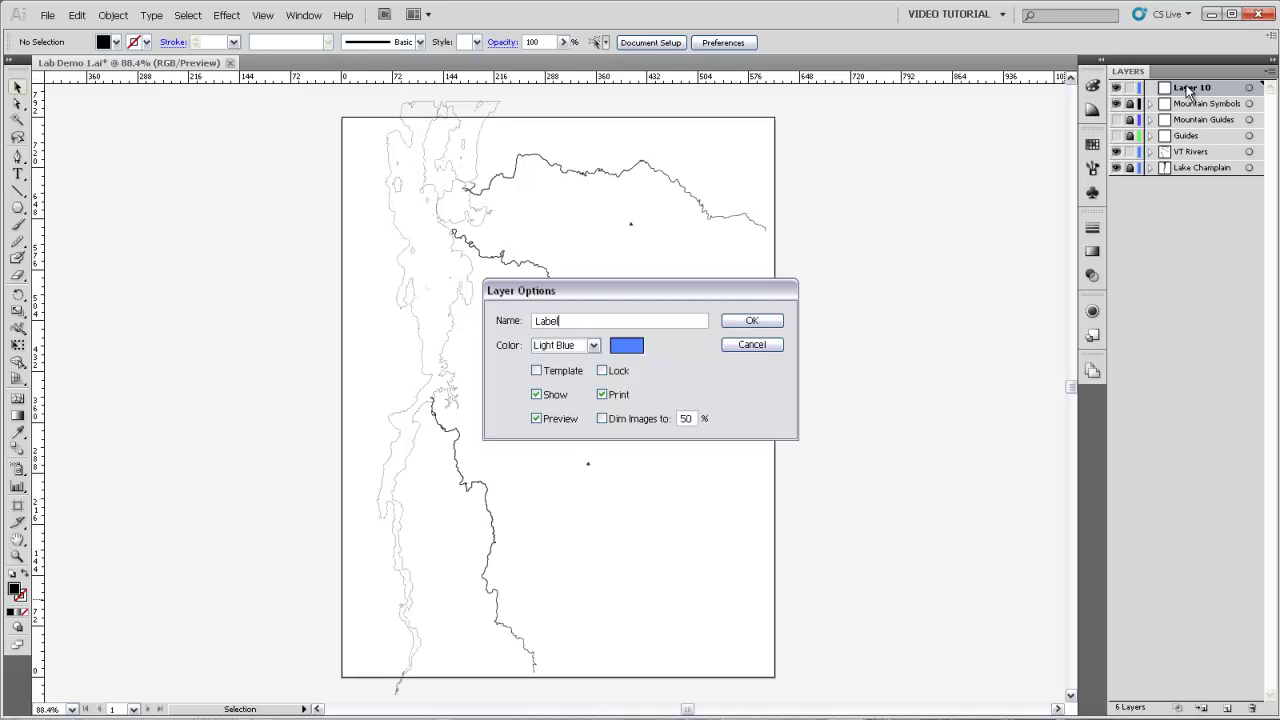
pyautogui.write('s')
pyautogui.press('Return')
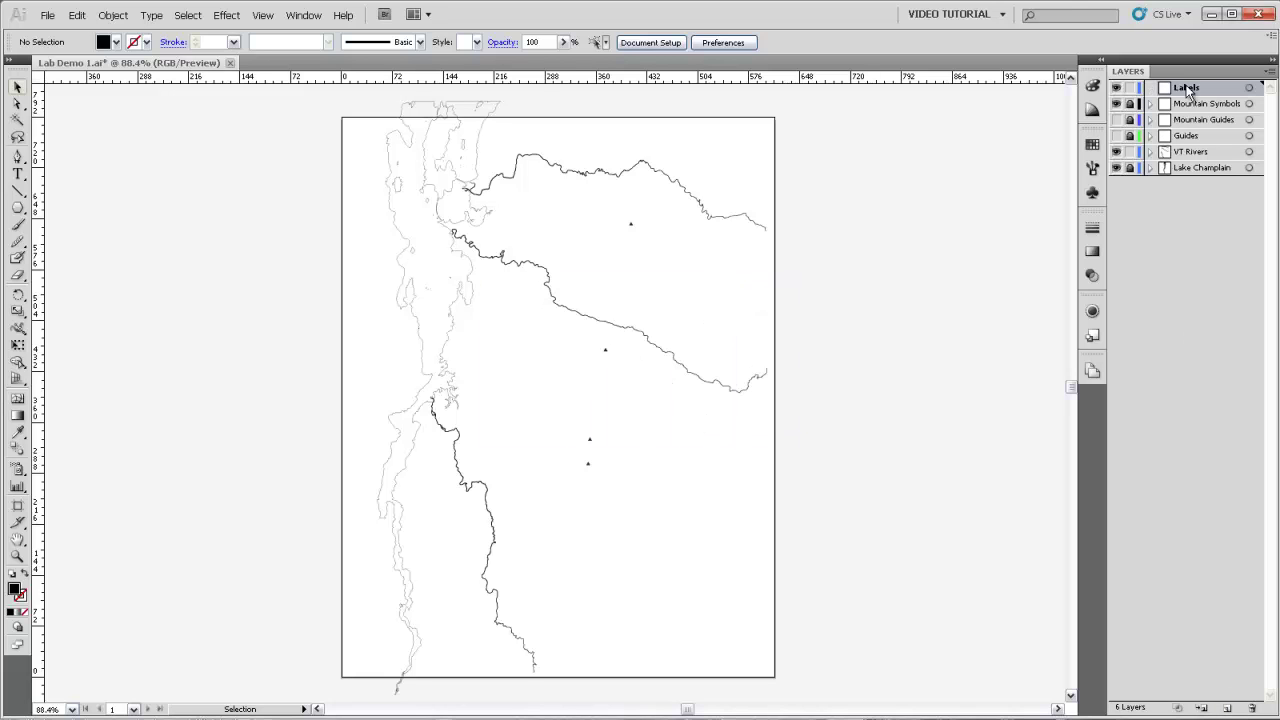
pyautogui.click(1130, 152)
# Zoom in and add a 'Mt. Abe' text box beside the lowest triangle, trimmed to one line.
pyautogui.moveTo(531, 334); pyautogui.dragTo(362, 435)
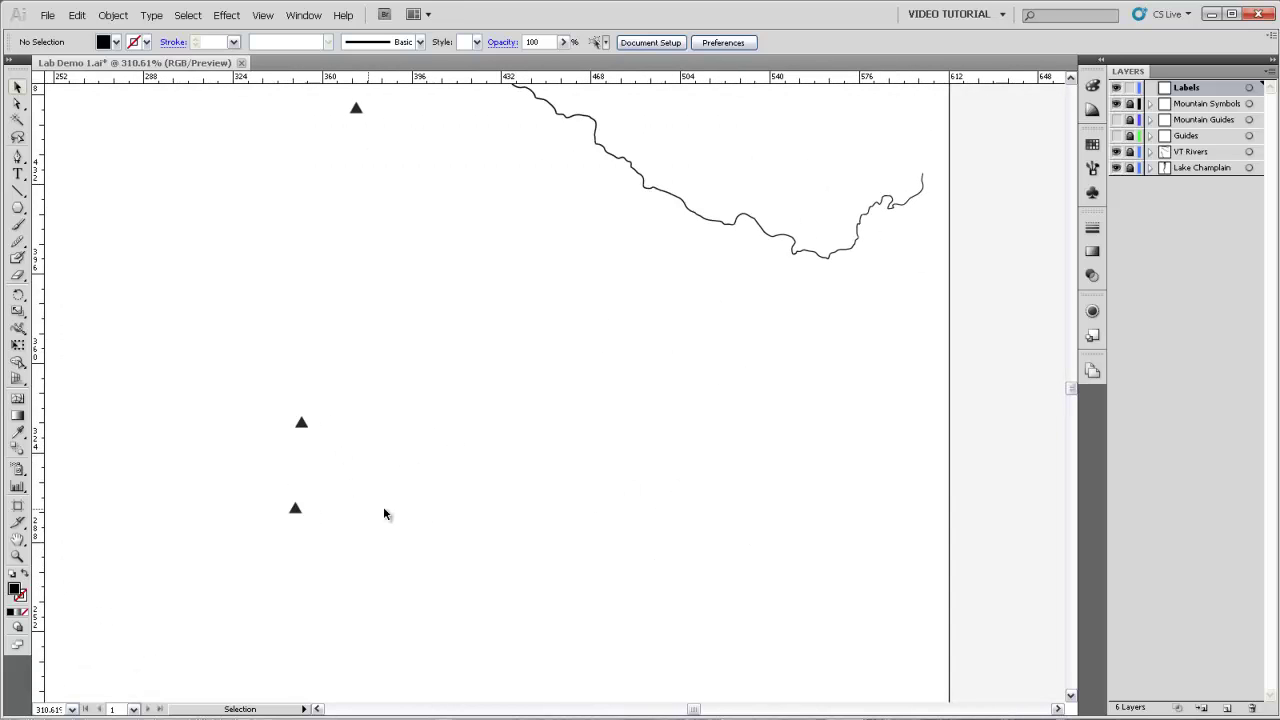
pyautogui.click(18, 175)
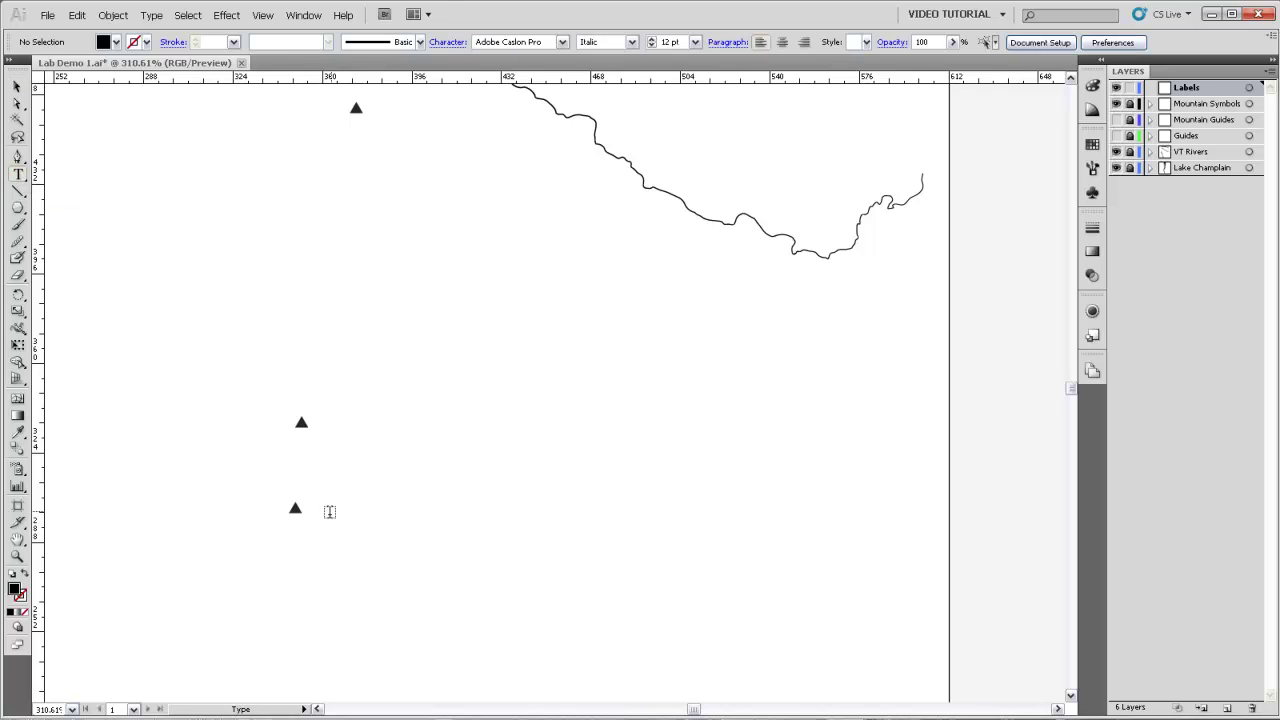
pyautogui.moveTo(311, 511); pyautogui.dragTo(576, 611)
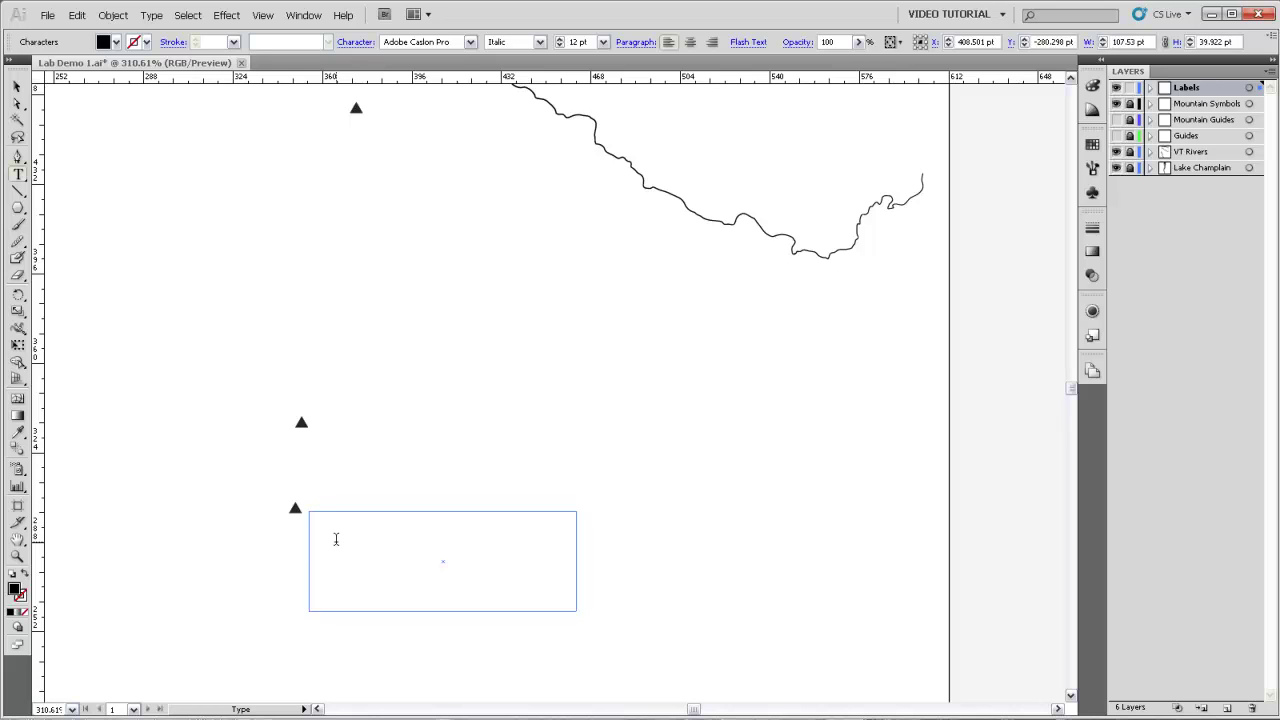
pyautogui.write('Mt. Abe')
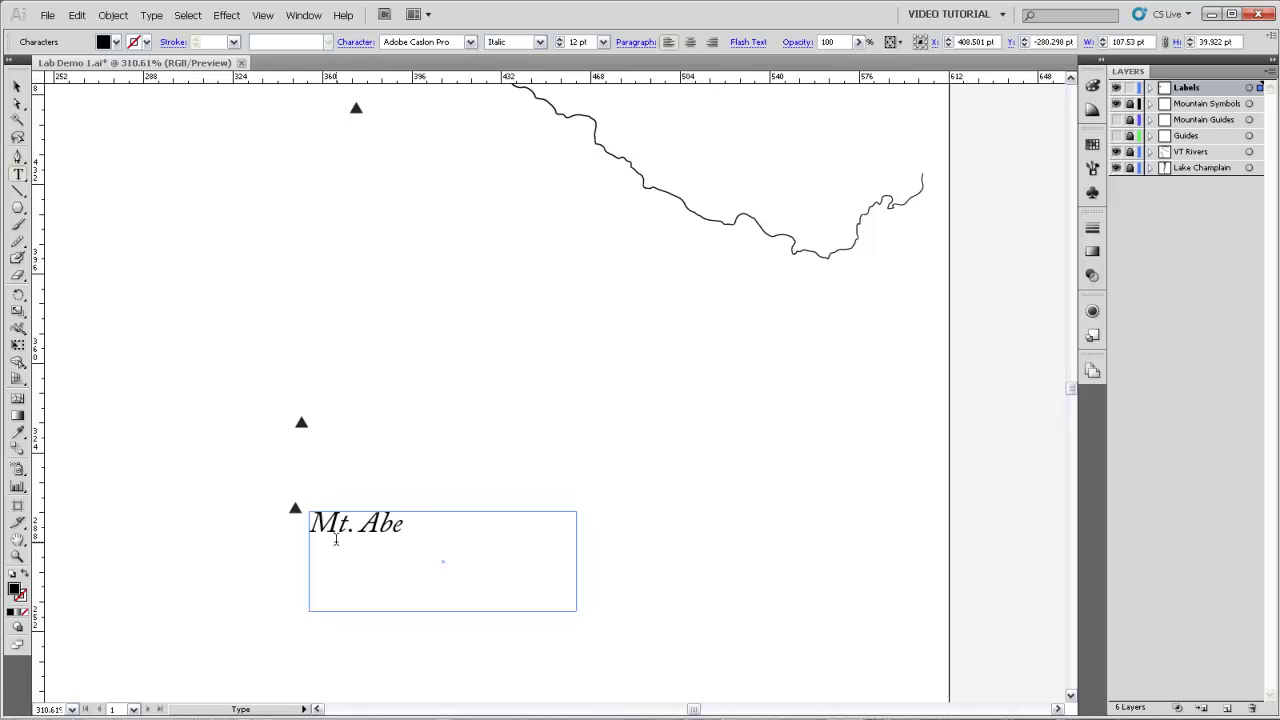
pyautogui.click(17, 87)
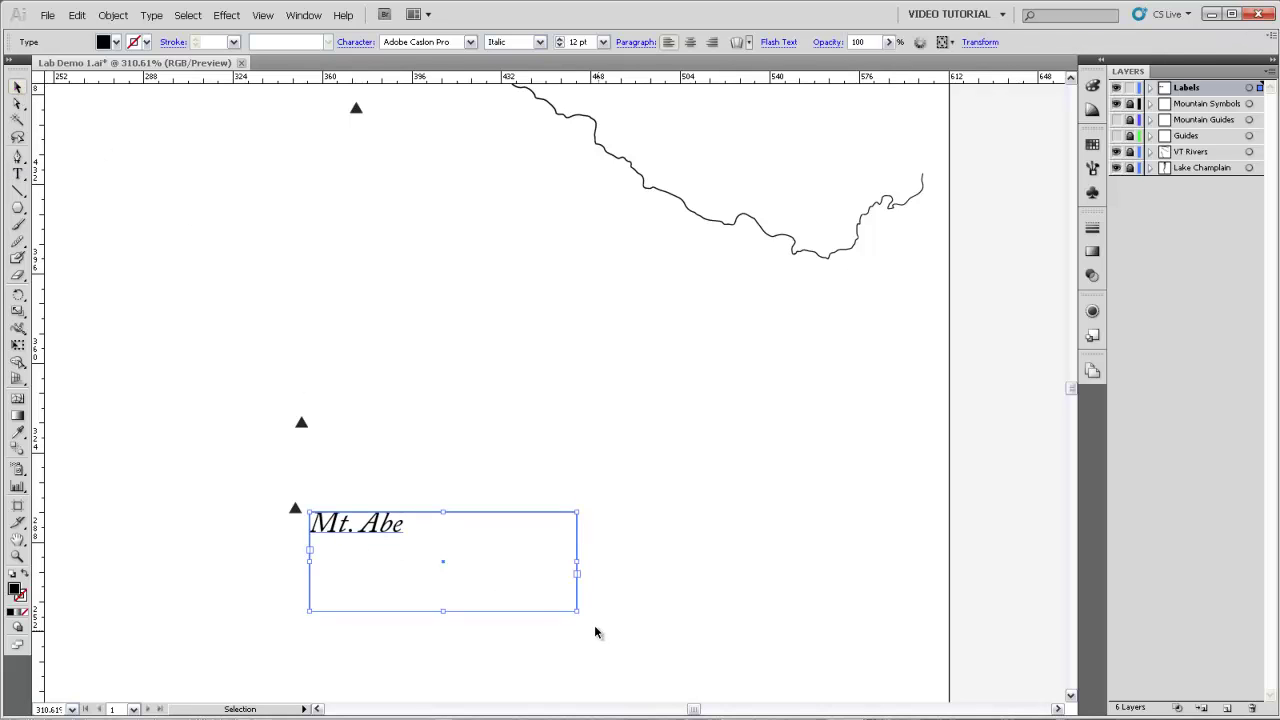
pyautogui.moveTo(577, 611); pyautogui.dragTo(514, 533)
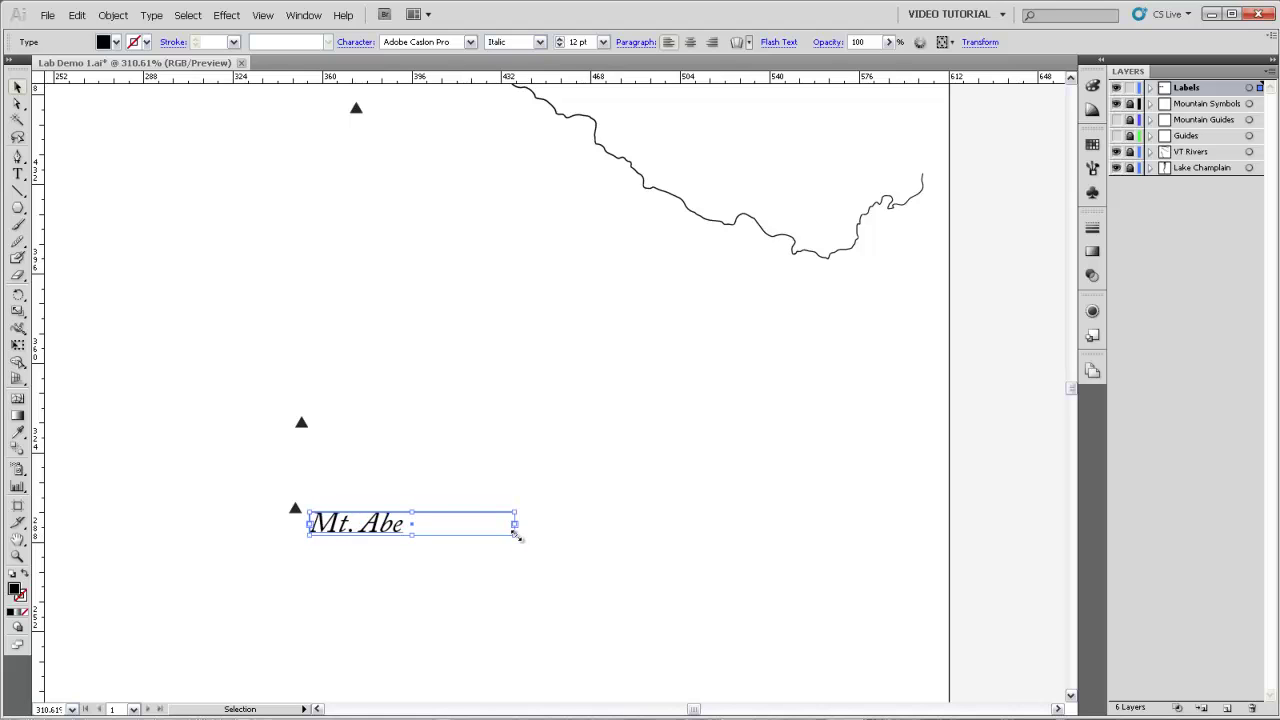
pyautogui.click(411, 498)
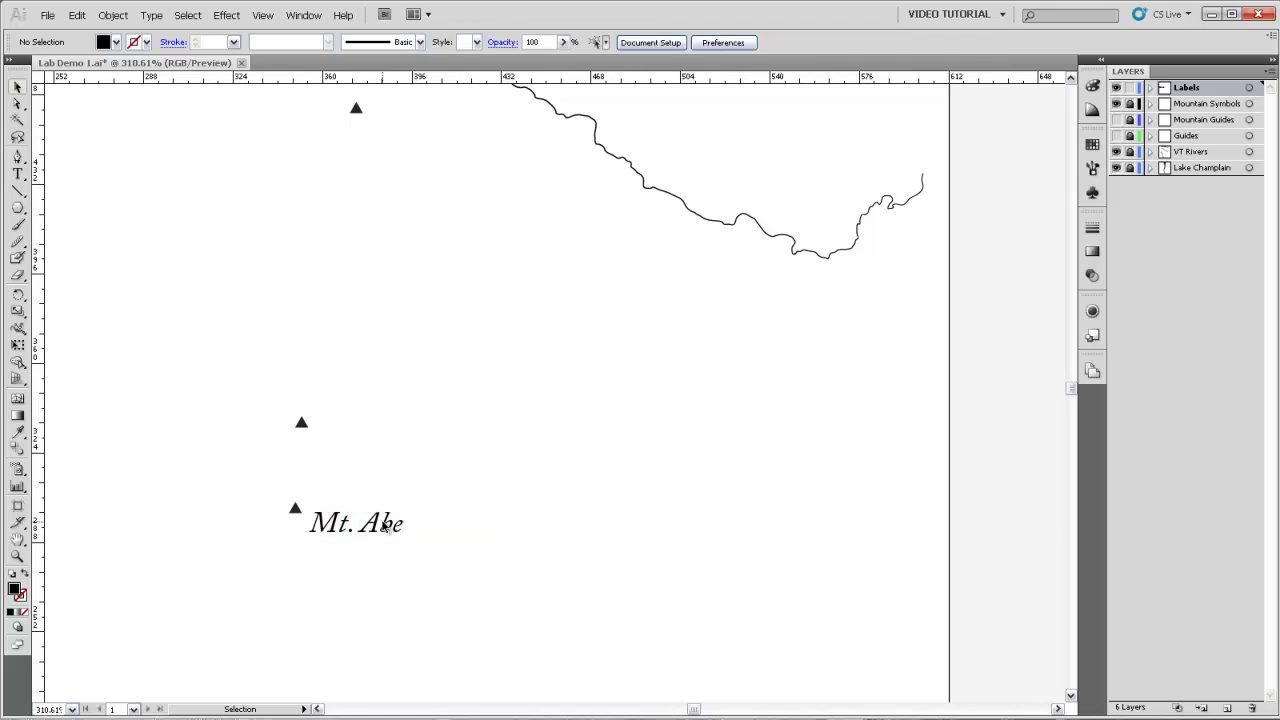
pyautogui.click(385, 527)
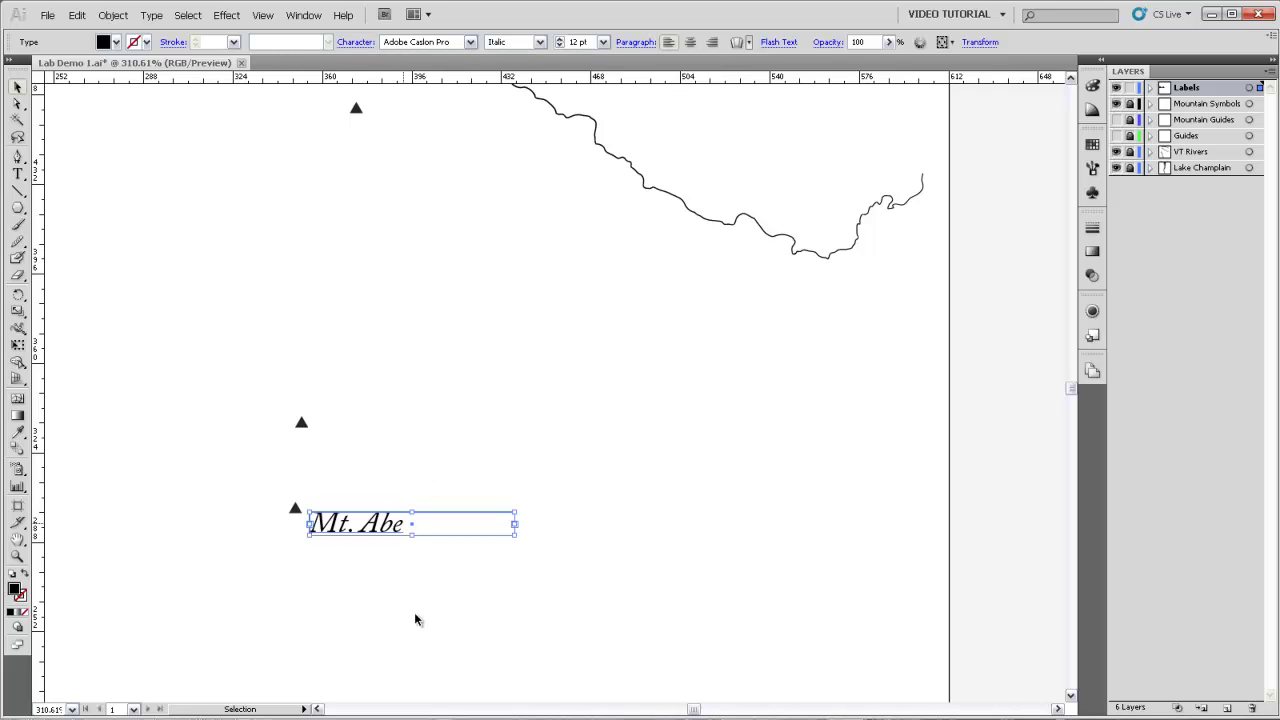
pyautogui.click(469, 42)
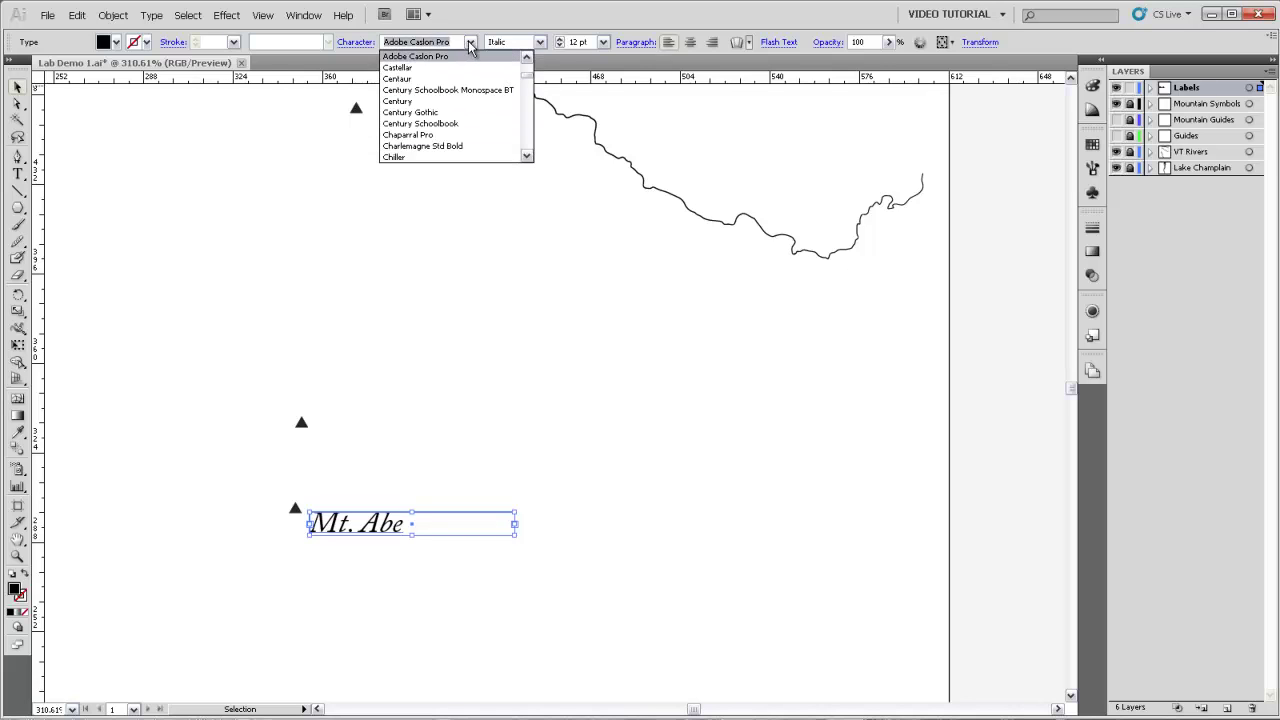
pyautogui.click(440, 56)
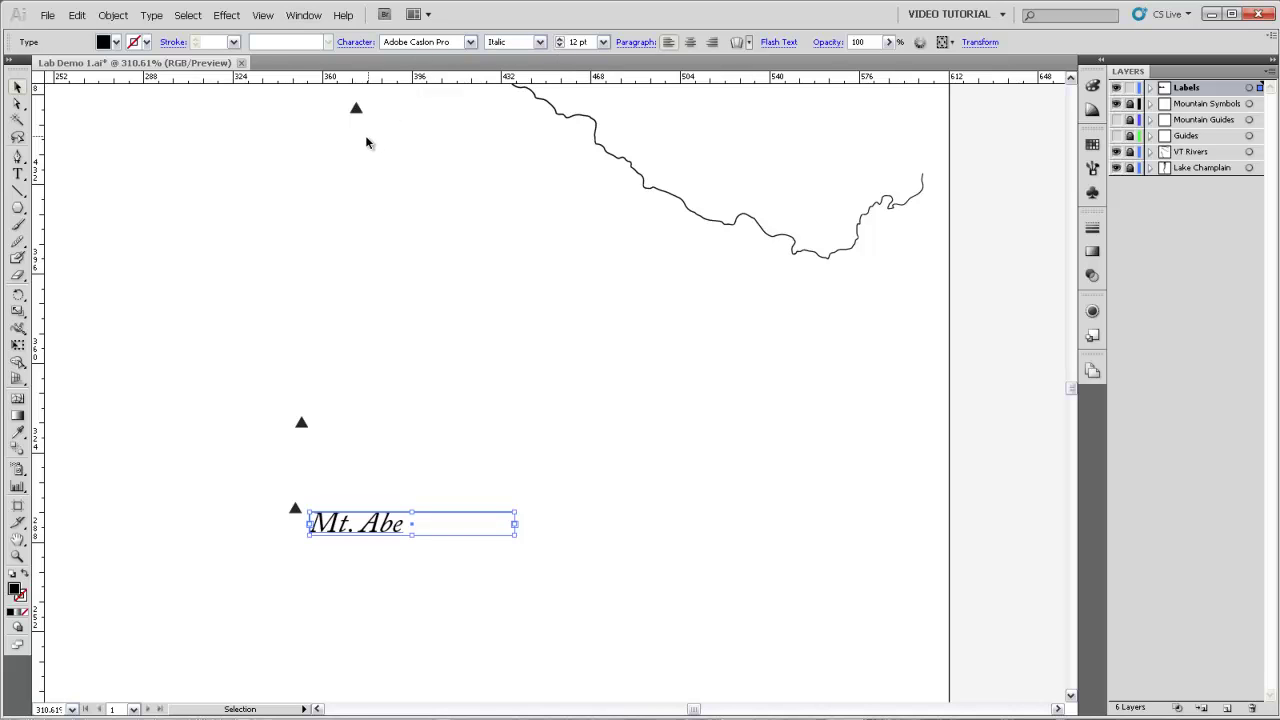
# Show the Character panel from Window > Type to view the label's Caslon Pro Italic 12 pt settings.
pyautogui.click(301, 15)
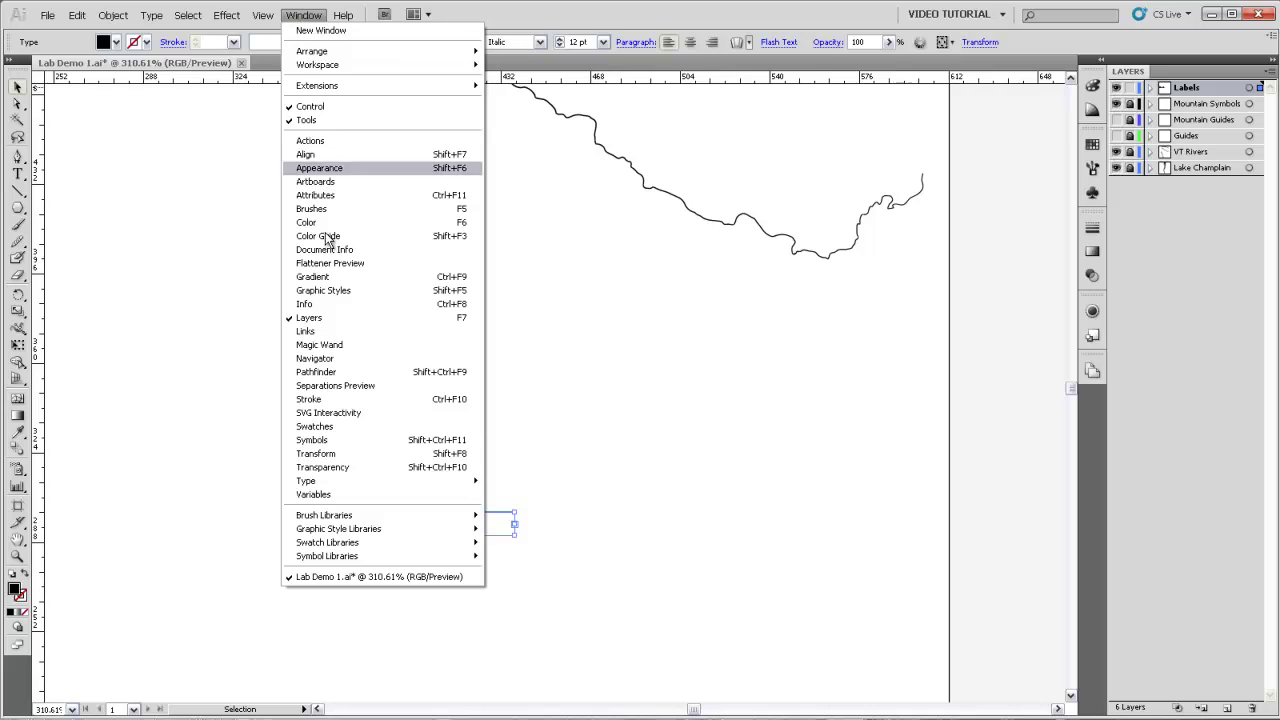
pyautogui.moveTo(347, 484)
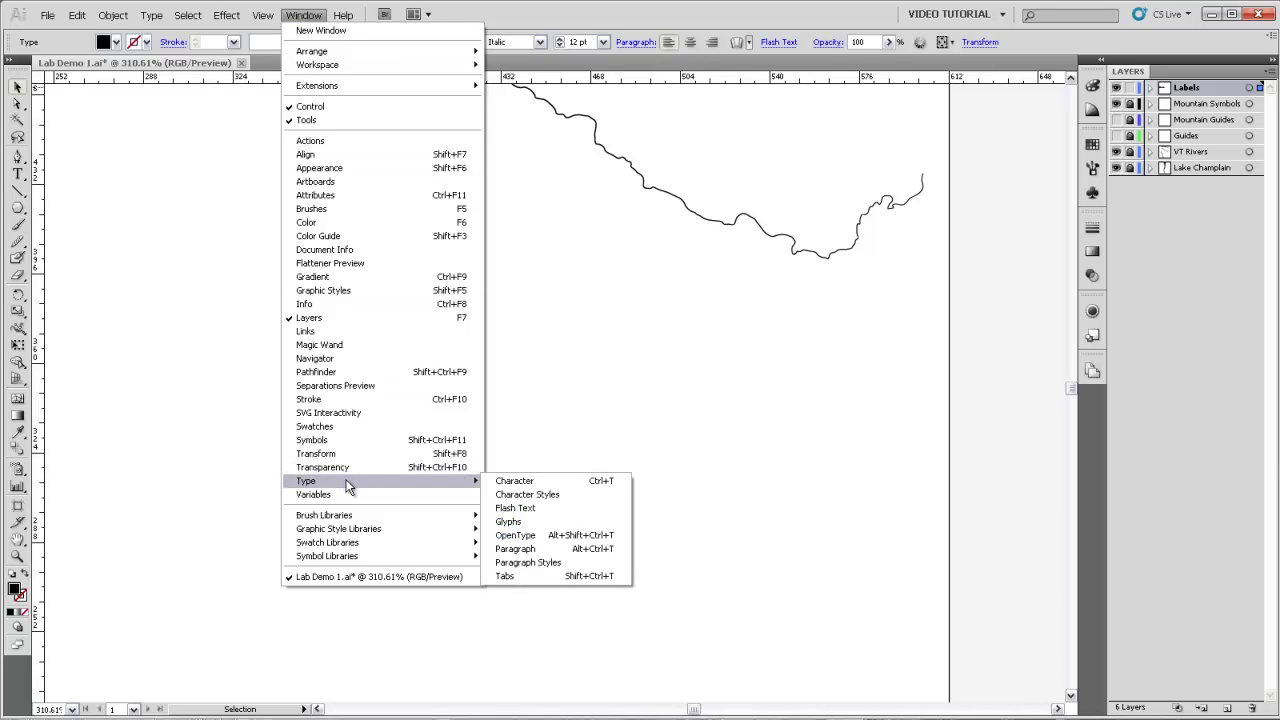
pyautogui.click(521, 484)
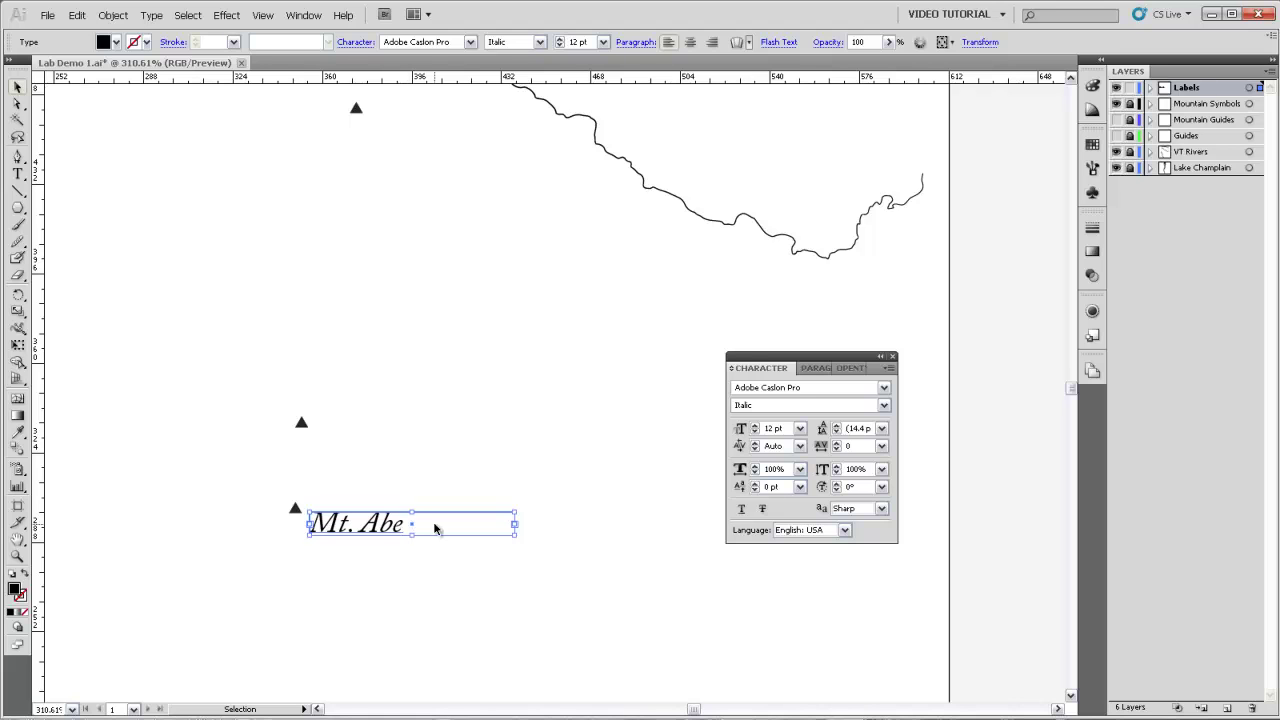
# Confirm Adobe Caslon Pro Italic is kept, then nudge the Mt. Abe label slightly beside its triangle.
pyautogui.click(884, 389)
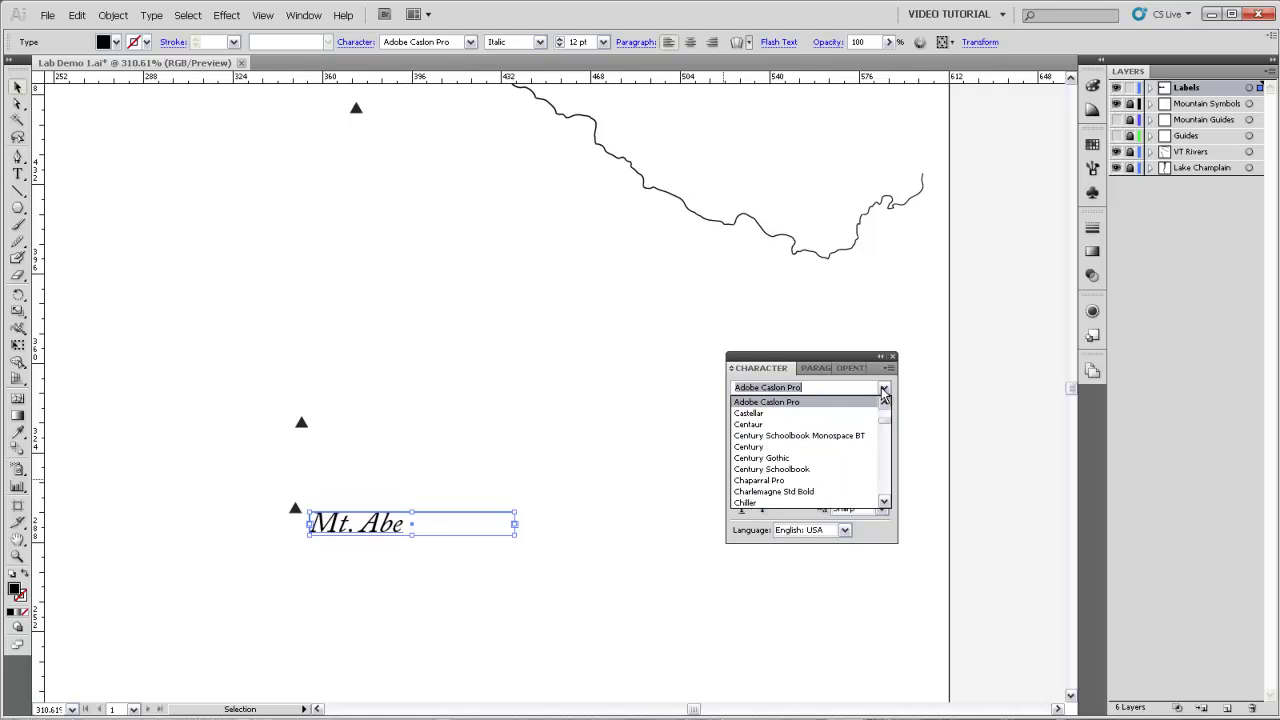
pyautogui.click(884, 389)
pyautogui.click(885, 405)
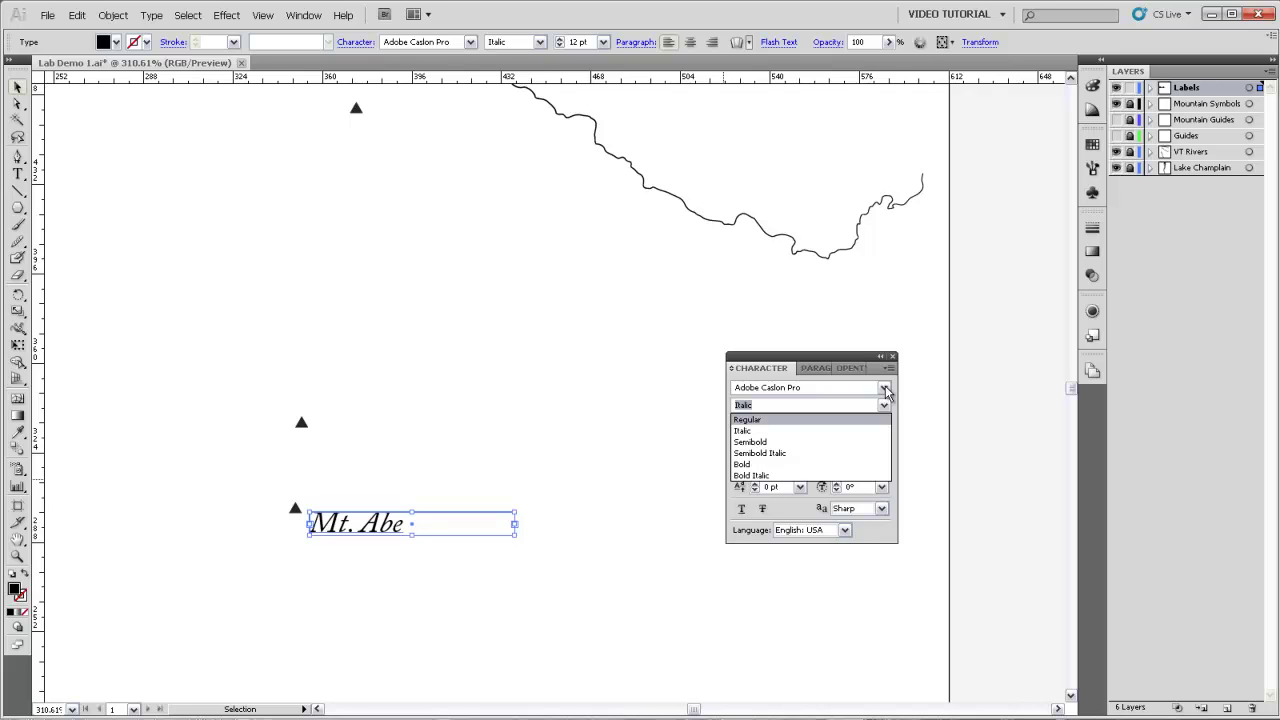
pyautogui.click(886, 393)
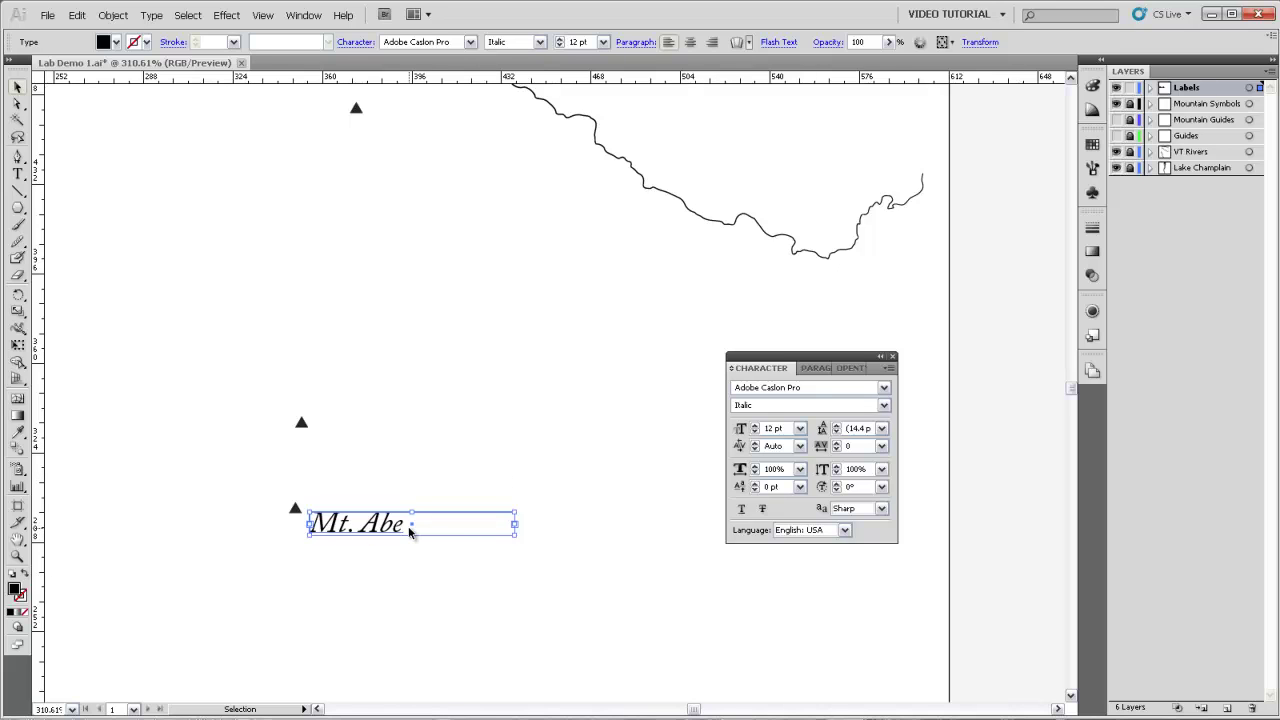
pyautogui.moveTo(383, 526); pyautogui.dragTo(404, 524)
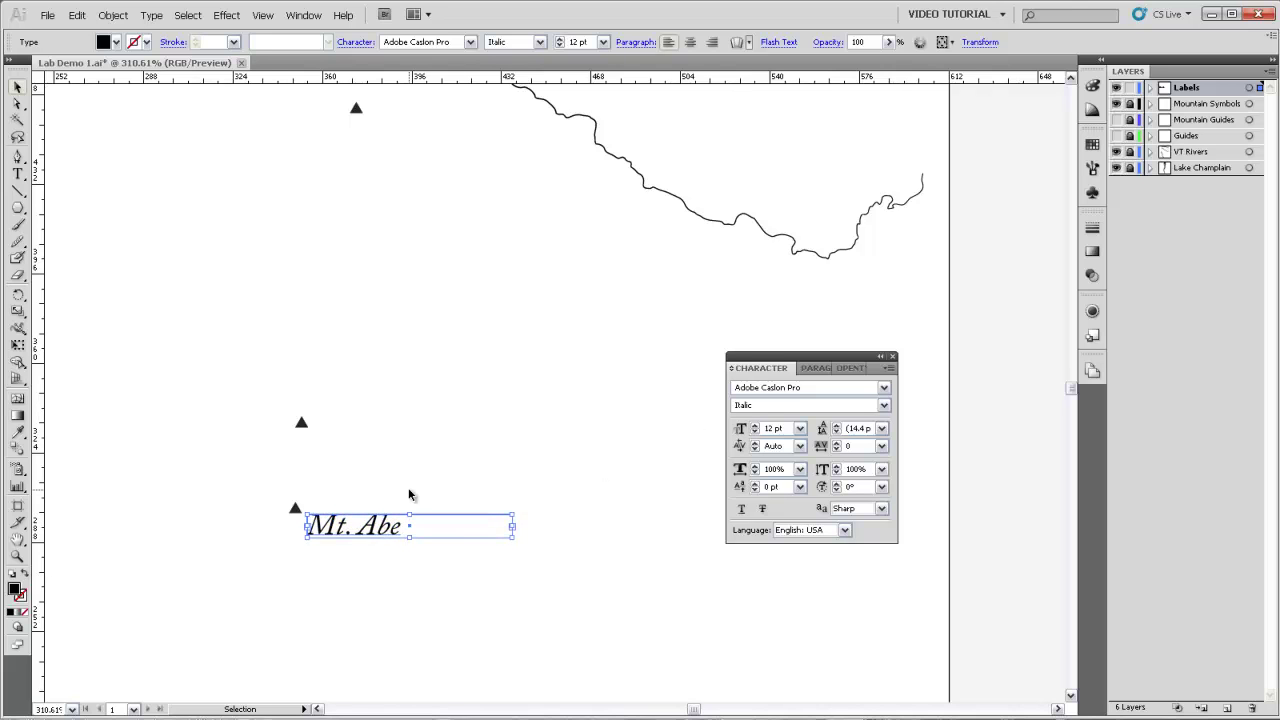
pyautogui.click(410, 492)
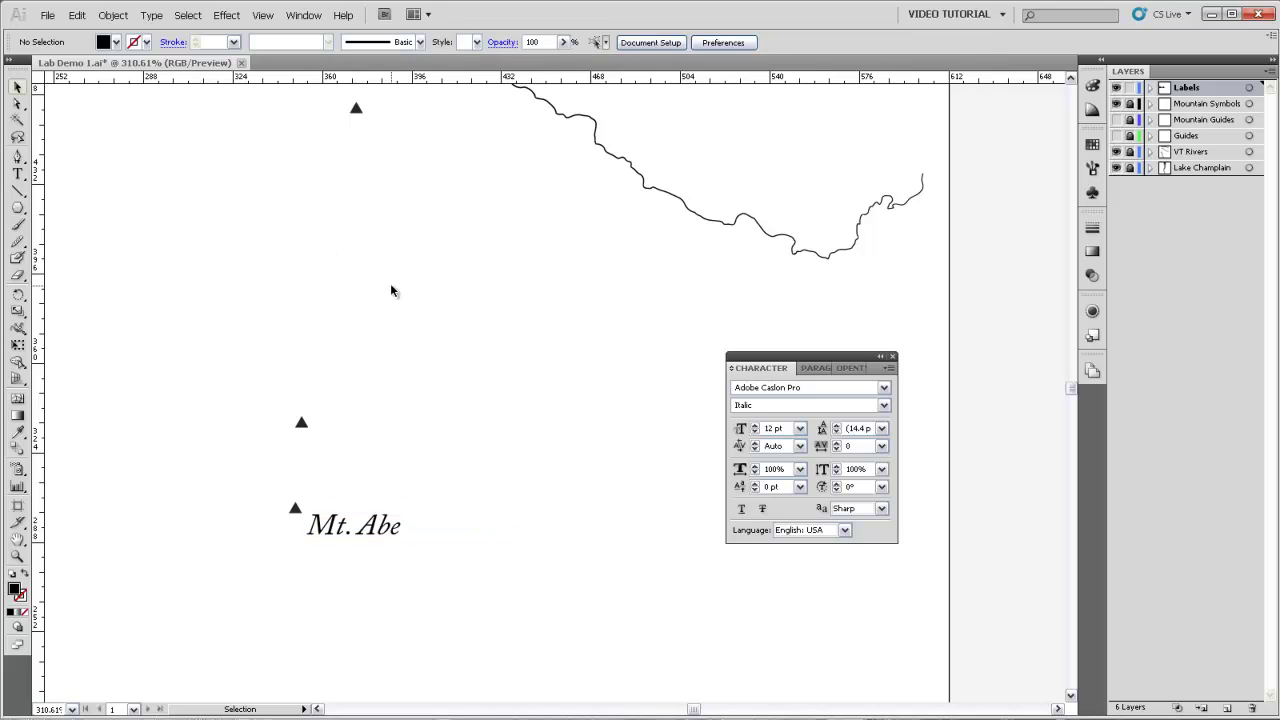
# Copy the Mt. Abe label and paste a copy in front.
pyautogui.click(370, 524)
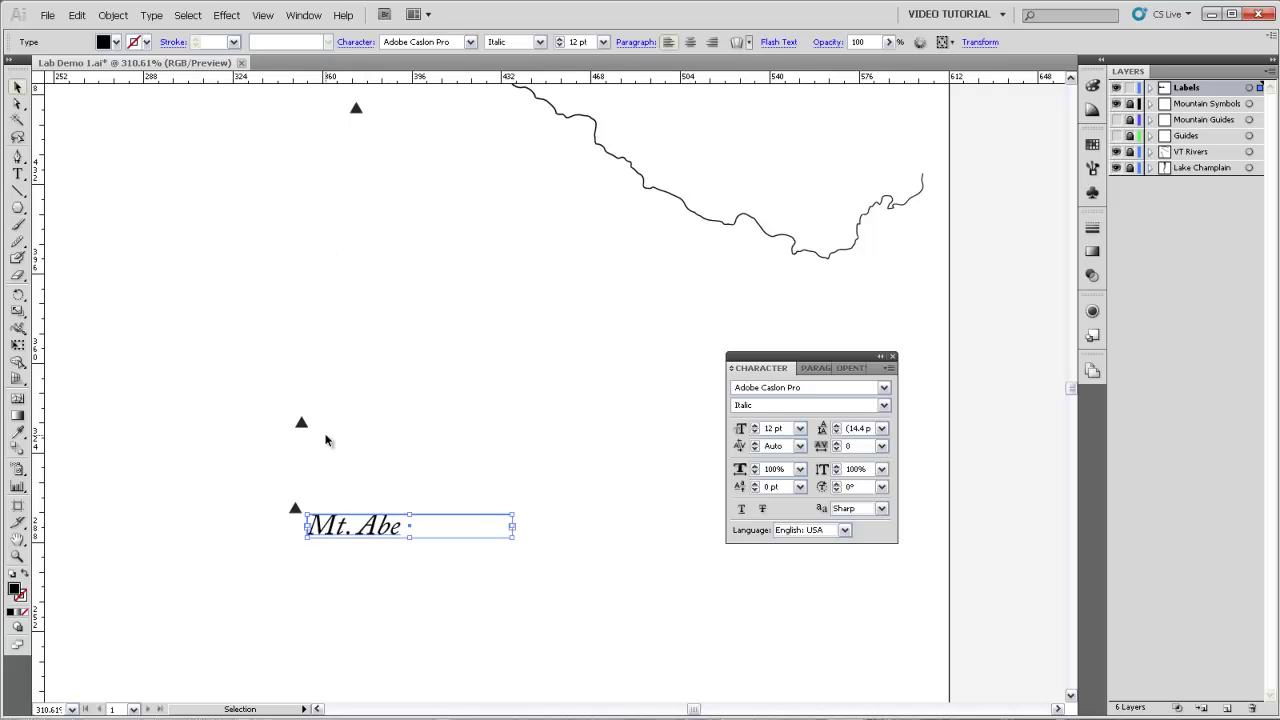
pyautogui.click(77, 15)
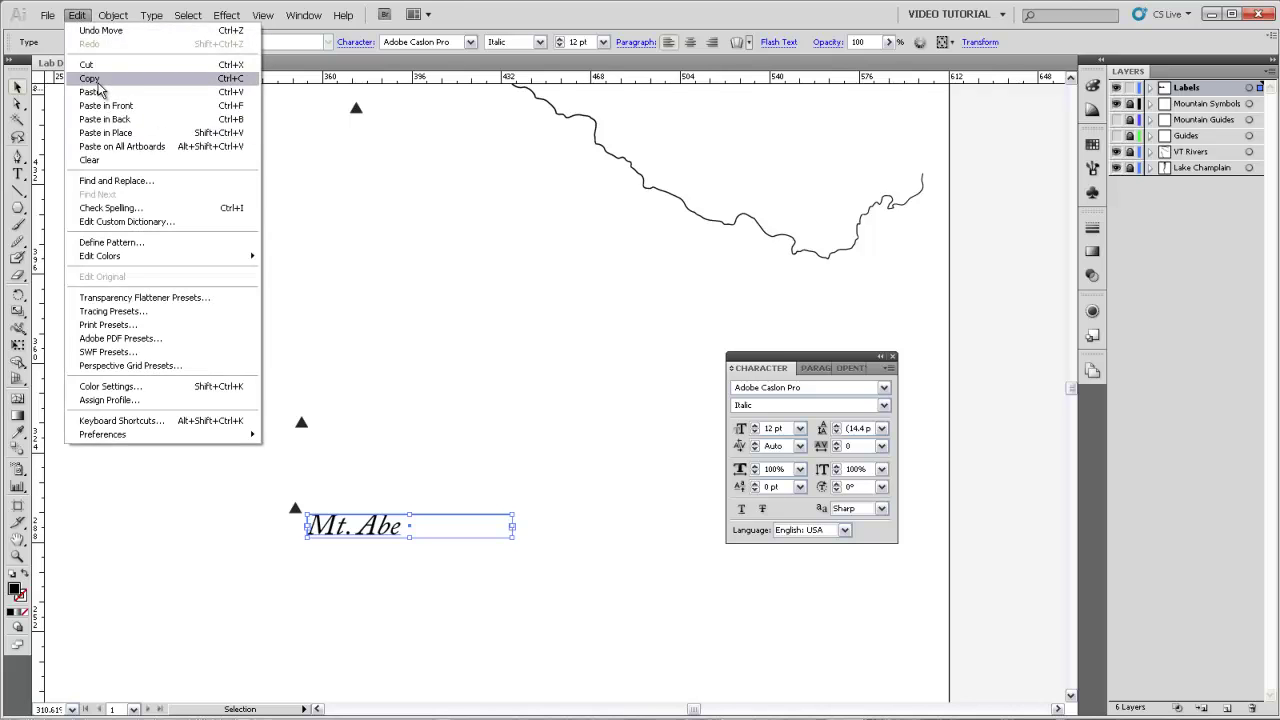
pyautogui.click(97, 80)
pyautogui.click(143, 166)
pyautogui.click(77, 15)
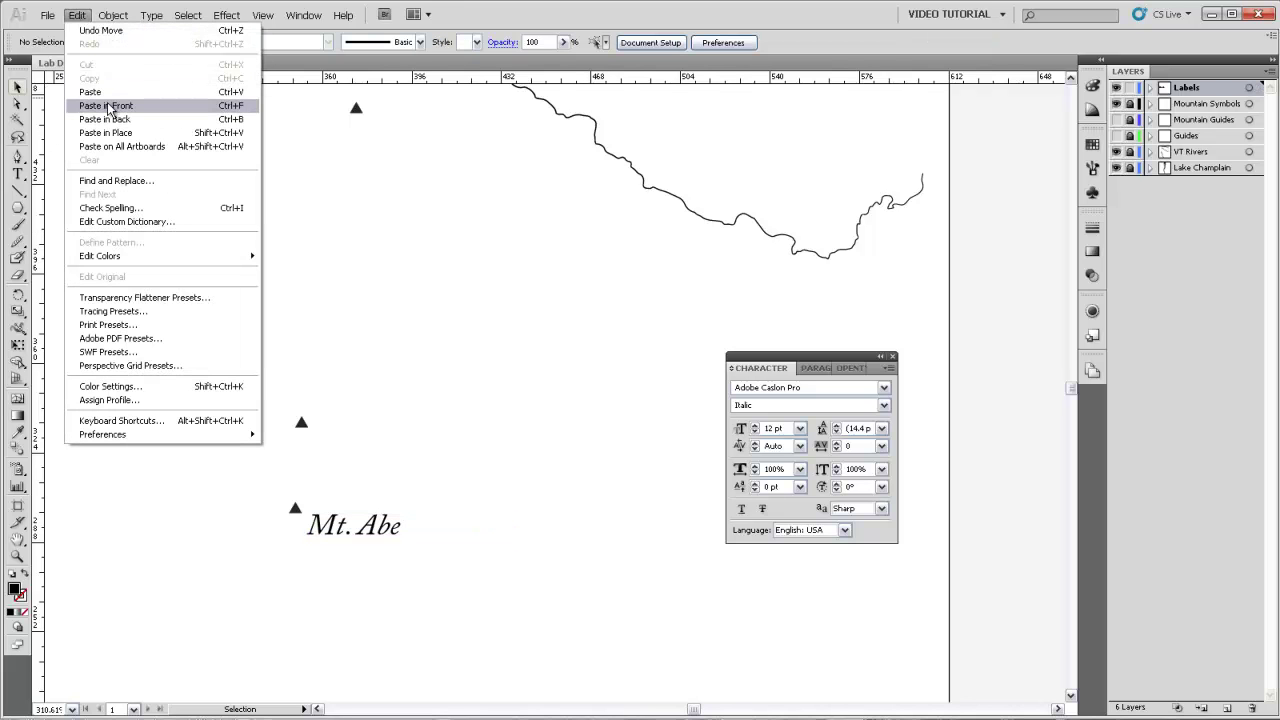
pyautogui.click(90, 91)
# Move the copies beside two other triangles and paste one more copy.
pyautogui.moveTo(495, 383); pyautogui.dragTo(332, 434)
pyautogui.moveTo(383, 345); pyautogui.dragTo(408, 484)
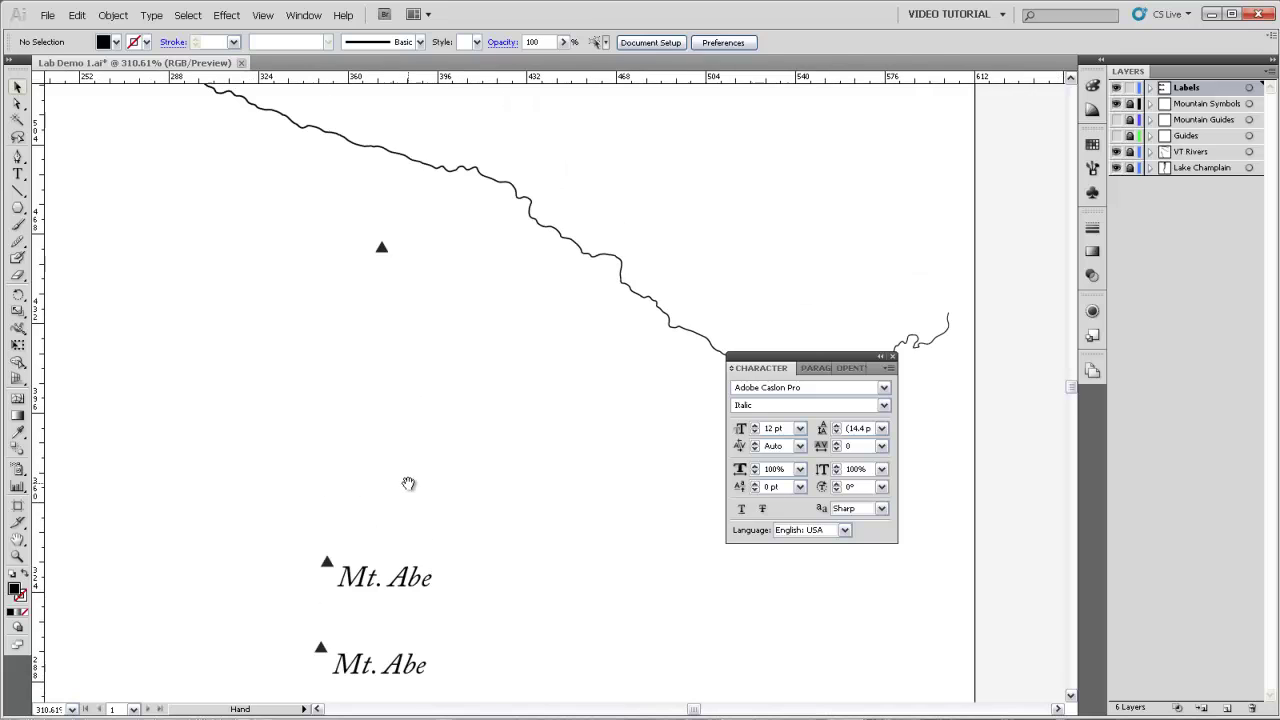
pyautogui.moveTo(392, 576); pyautogui.dragTo(420, 270)
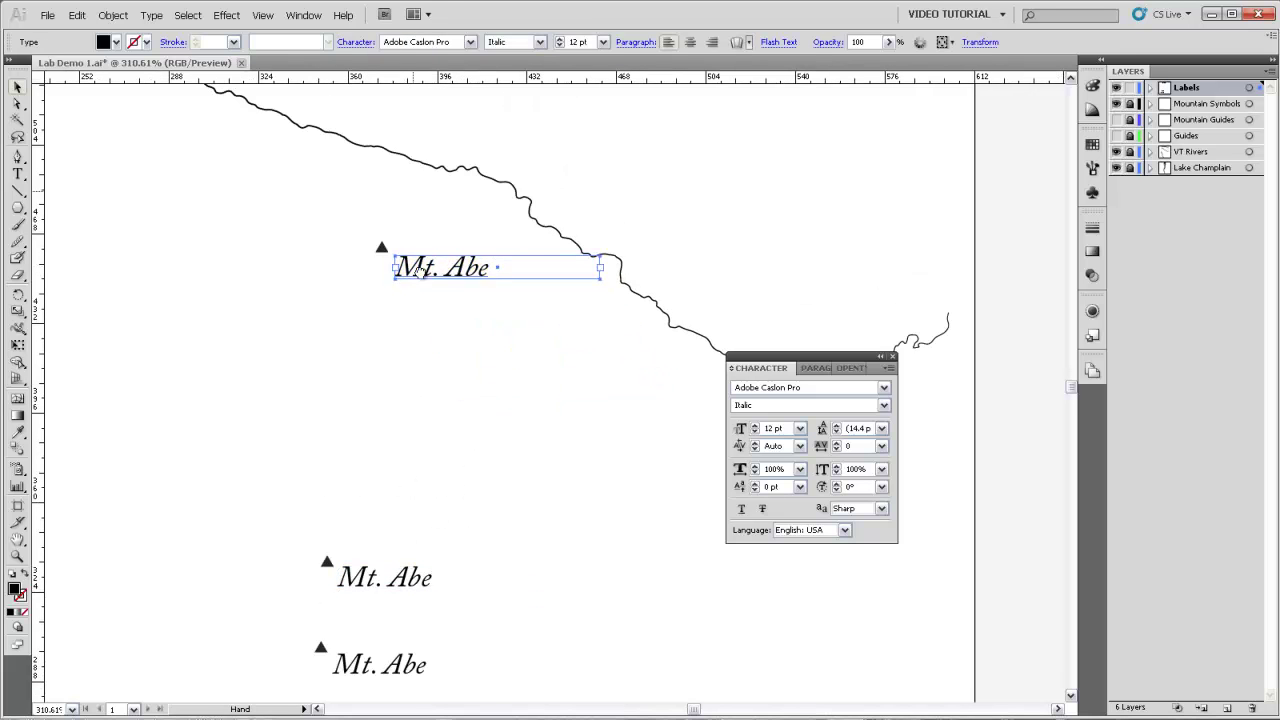
pyautogui.scroll(8, 420, 434)
pyautogui.hotkey('ctrl', 'v')
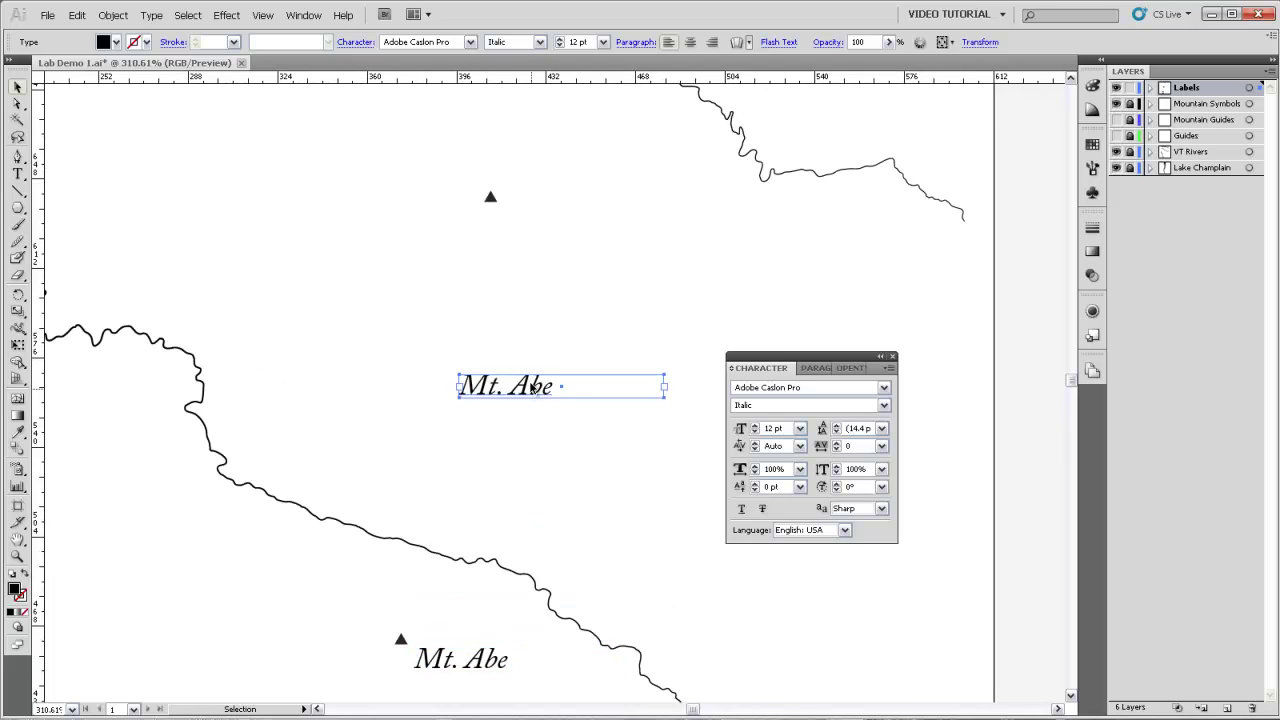
# Place the pasted copy beside the upper triangle and rename it Mt. Mansfield.
pyautogui.moveTo(533, 387); pyautogui.dragTo(549, 216)
pyautogui.doubleClick(575, 218)
pyautogui.write('Mans')
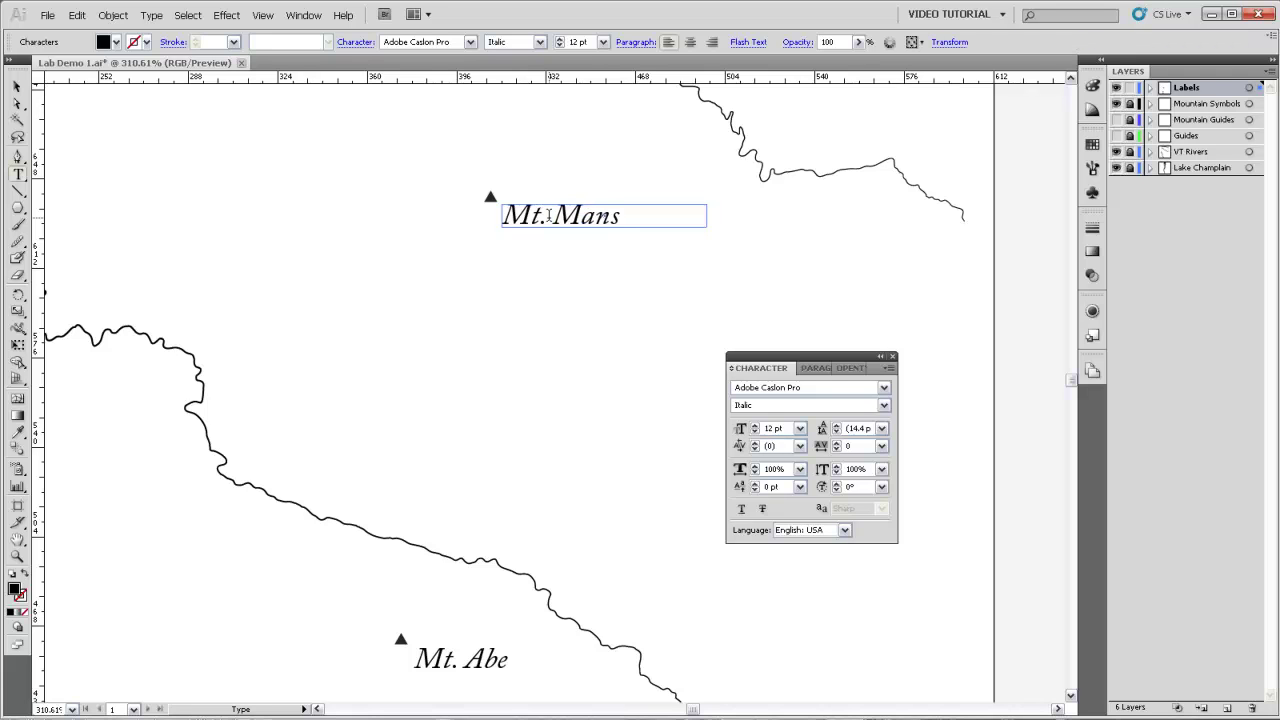
pyautogui.write('field')
# Retype the lower Mt. Abe copy as 'Camel's Hump'.
pyautogui.click(510, 660)
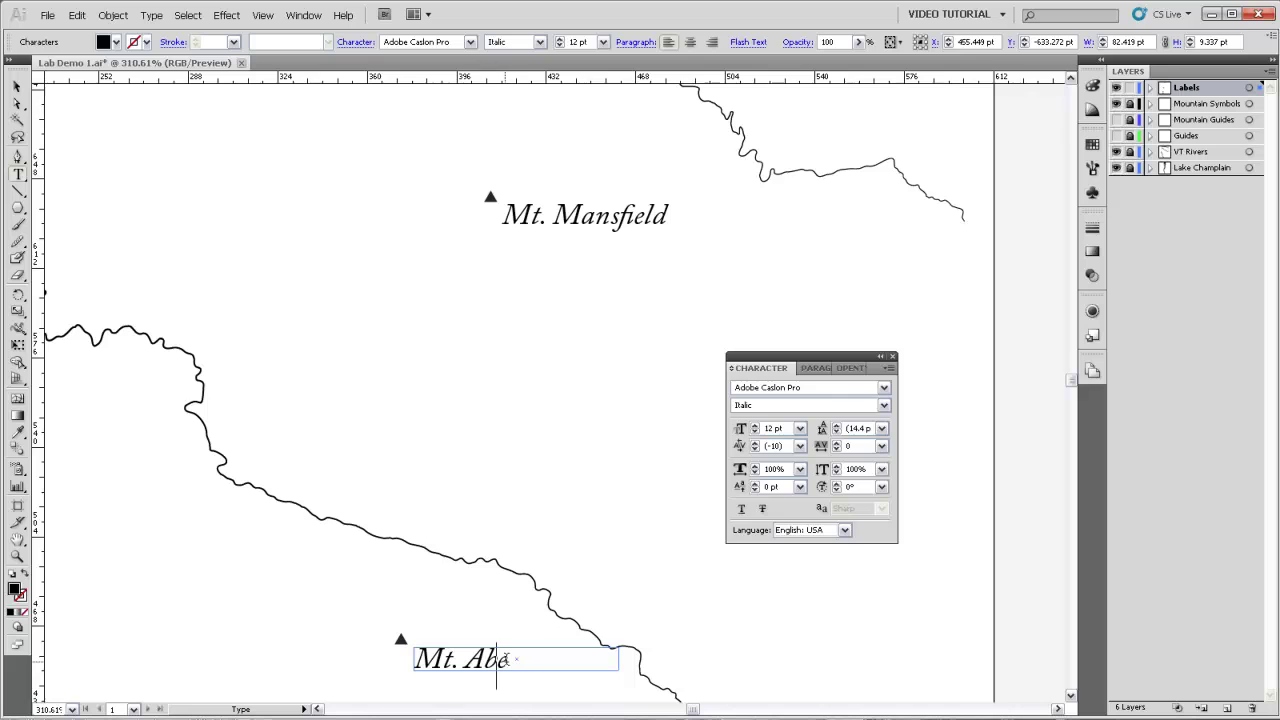
pyautogui.moveTo(510, 660); pyautogui.dragTo(416, 658)
pyautogui.write('Ca')
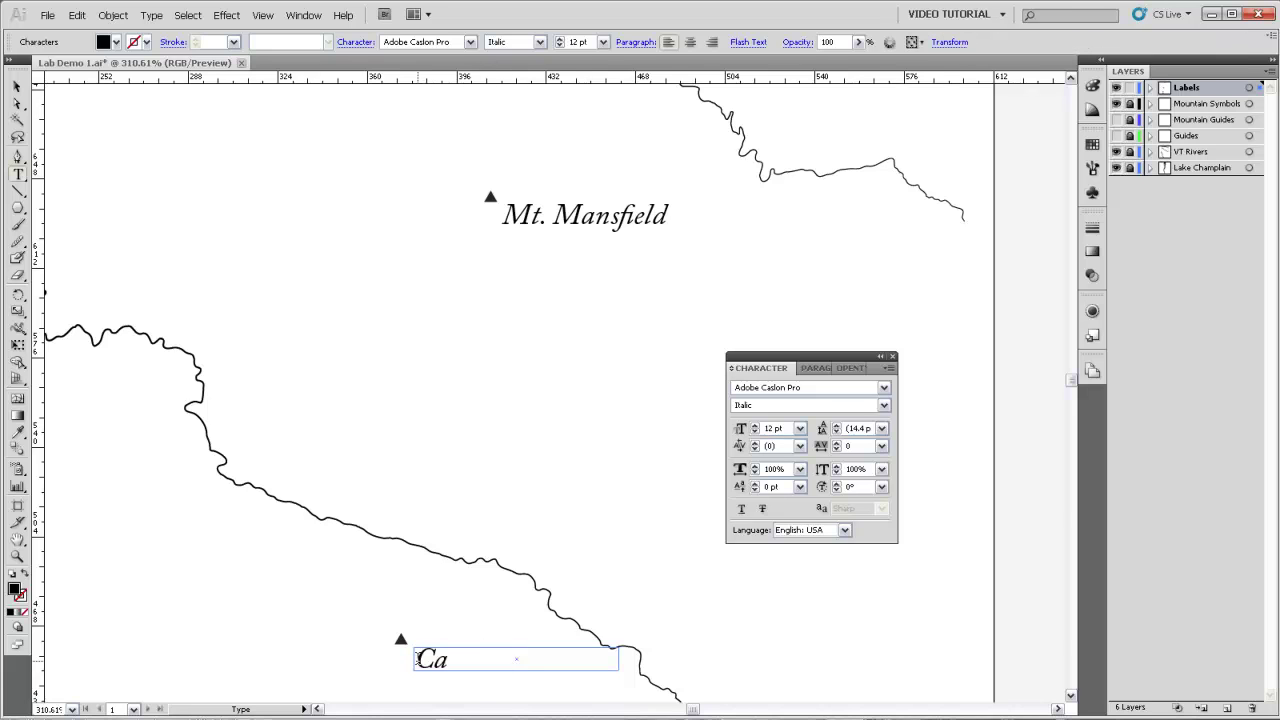
pyautogui.write("mel's Hump")
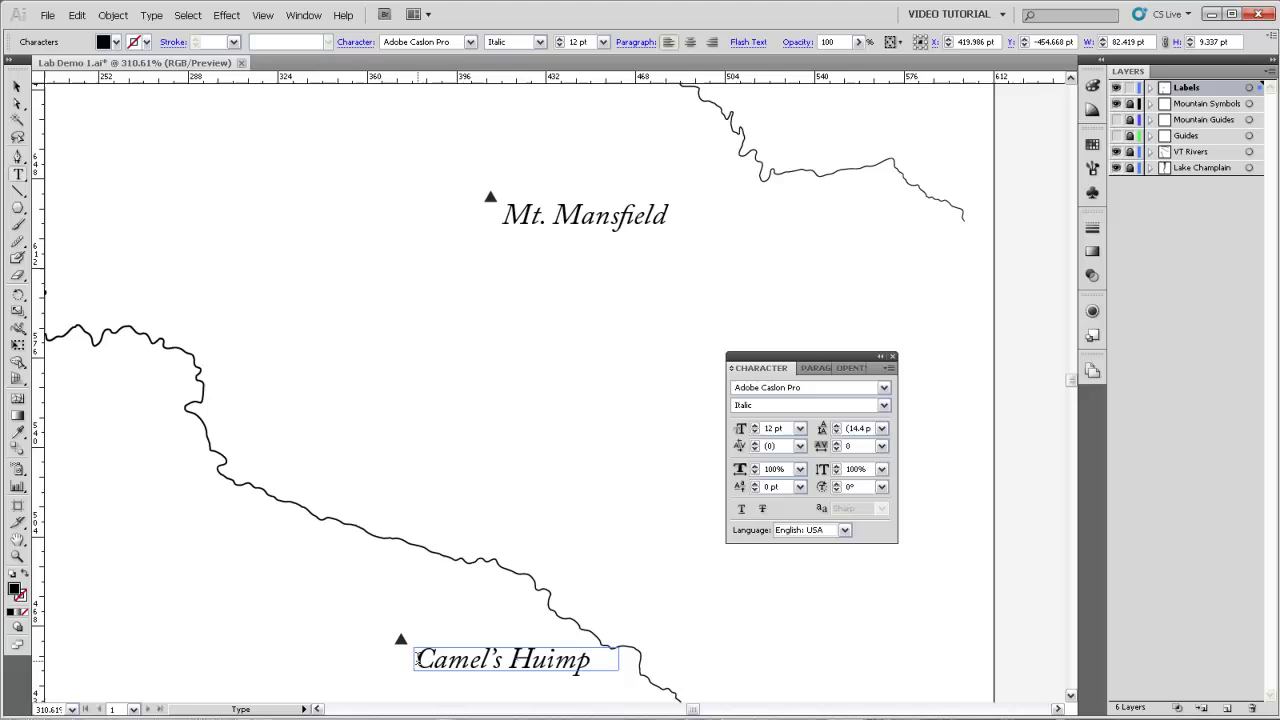
pyautogui.press('BackSpace')
pyautogui.press('BackSpace')
pyautogui.write('mp')
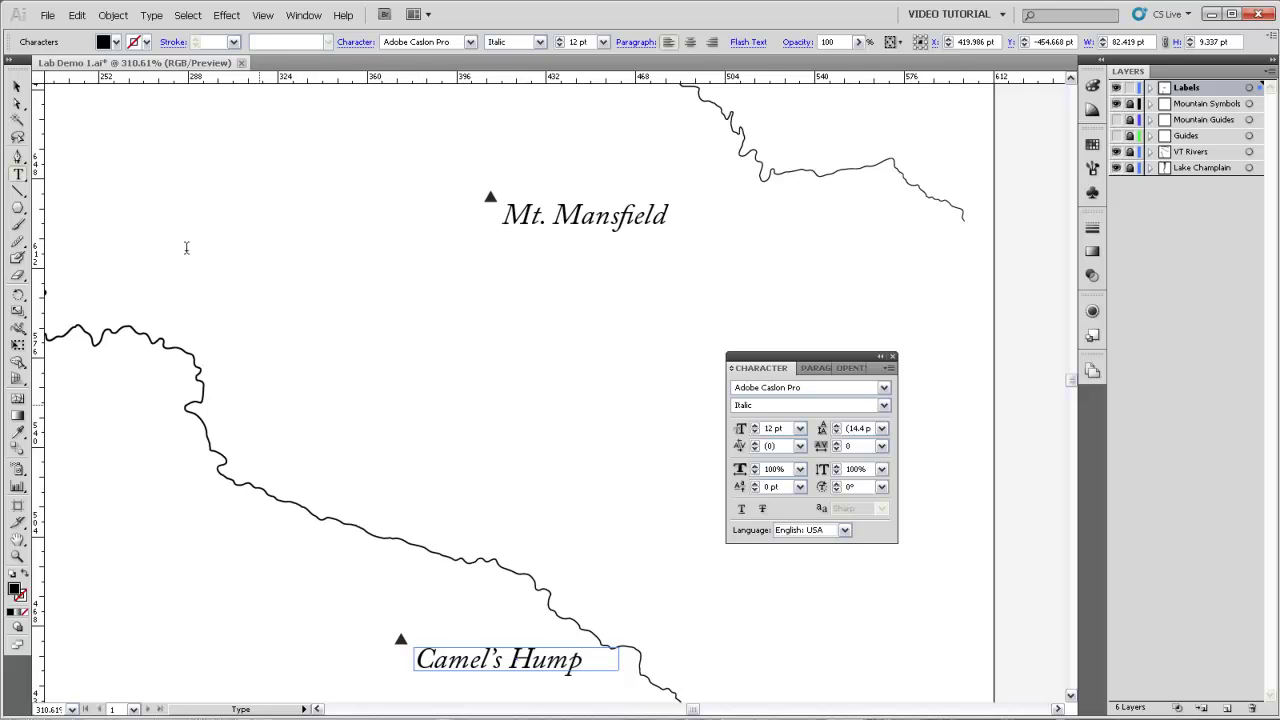
pyautogui.click(16, 86)
# Change the upper Mt. Abe label's text to Mt. Ellen.
pyautogui.moveTo(364, 656); pyautogui.dragTo(346, 216)
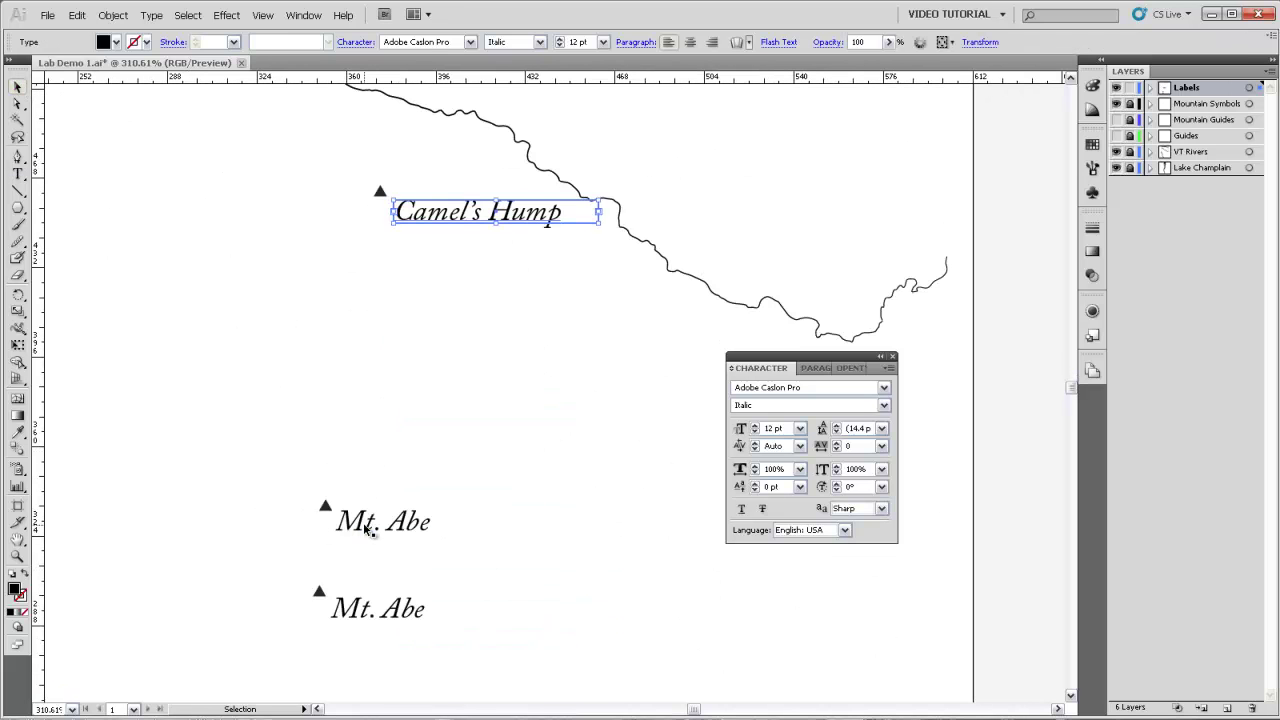
pyautogui.press('t')
pyautogui.click(430, 522)
pyautogui.moveTo(430, 522); pyautogui.dragTo(390, 535)
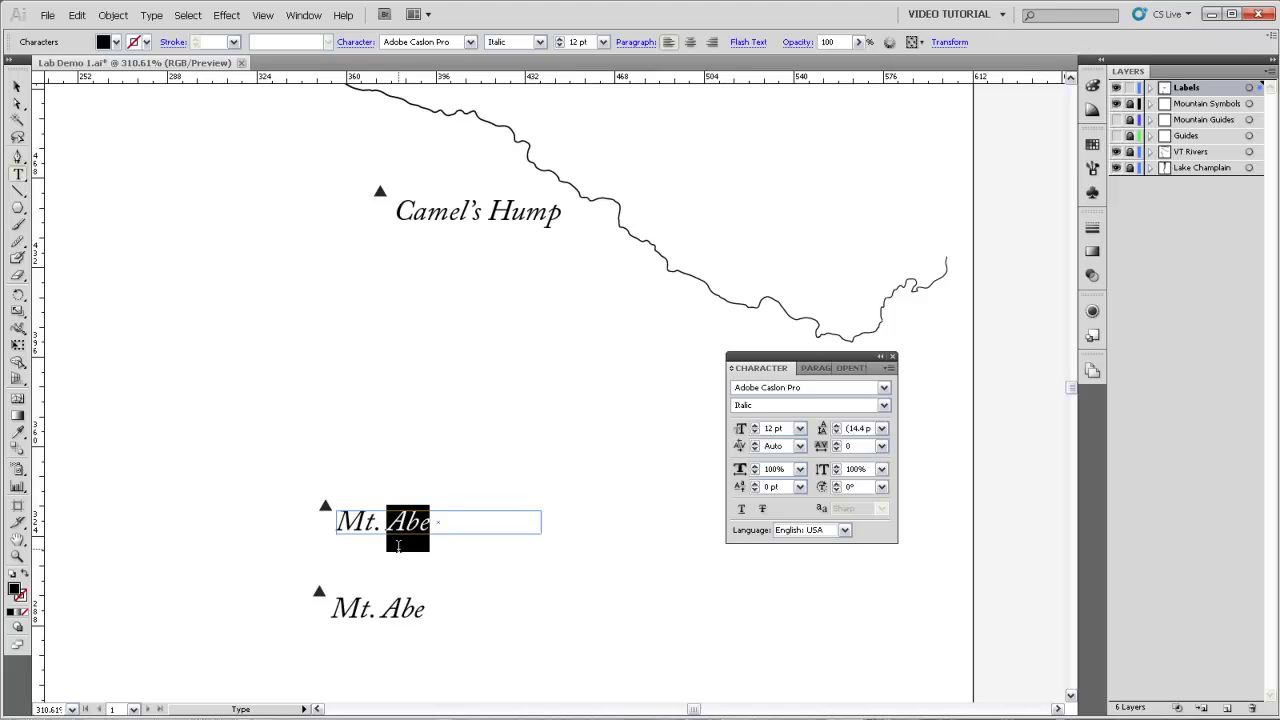
pyautogui.write('Ellen')
pyautogui.click(16, 86)
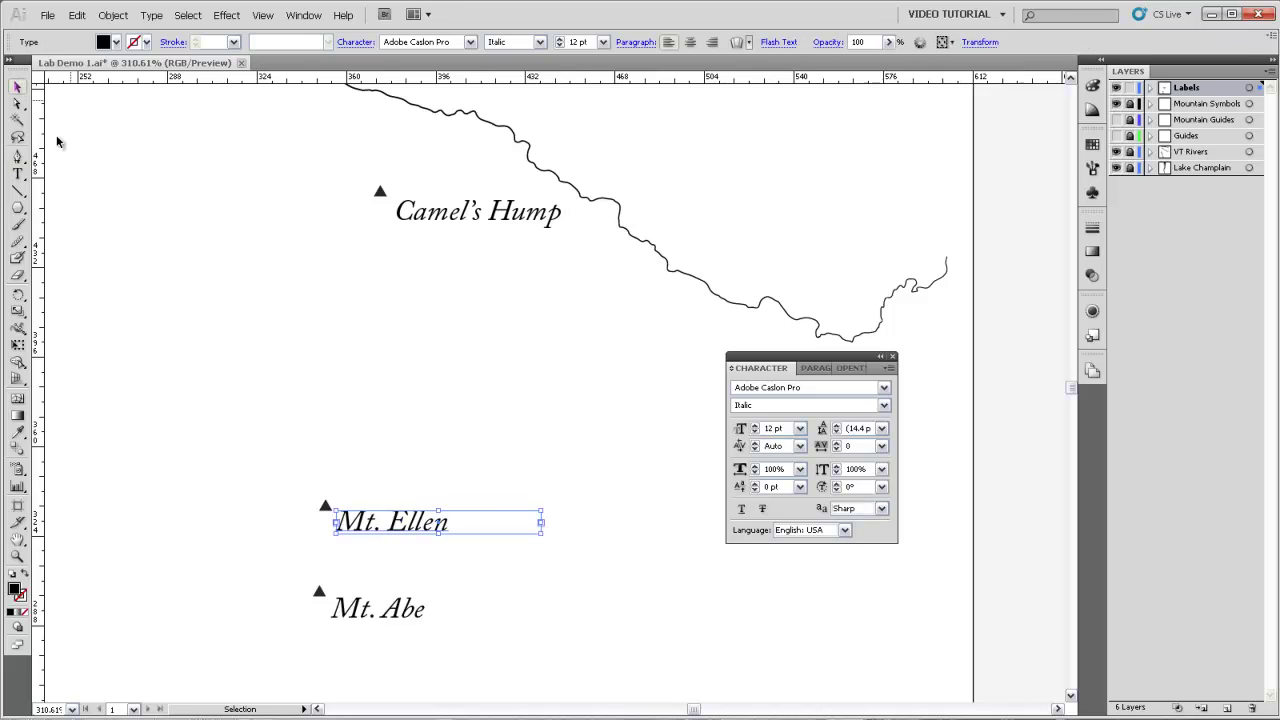
# Zoom out and pan to view all four mountain labels.
pyautogui.click(350, 347)
pyautogui.keyDown('ctrl'); pyautogui.keyDown('alt'); pyautogui.click(350, 347); pyautogui.keyUp('alt'); pyautogui.keyUp('ctrl')
pyautogui.keyDown('ctrl'); pyautogui.keyDown('alt'); pyautogui.click(350, 347); pyautogui.keyUp('alt'); pyautogui.keyUp('ctrl')
pyautogui.moveTo(811, 411); pyautogui.dragTo(452, 415)
pyautogui.keyDown('ctrl'); pyautogui.keyDown('alt'); pyautogui.click(489, 363); pyautogui.keyUp('alt'); pyautogui.keyUp('ctrl')
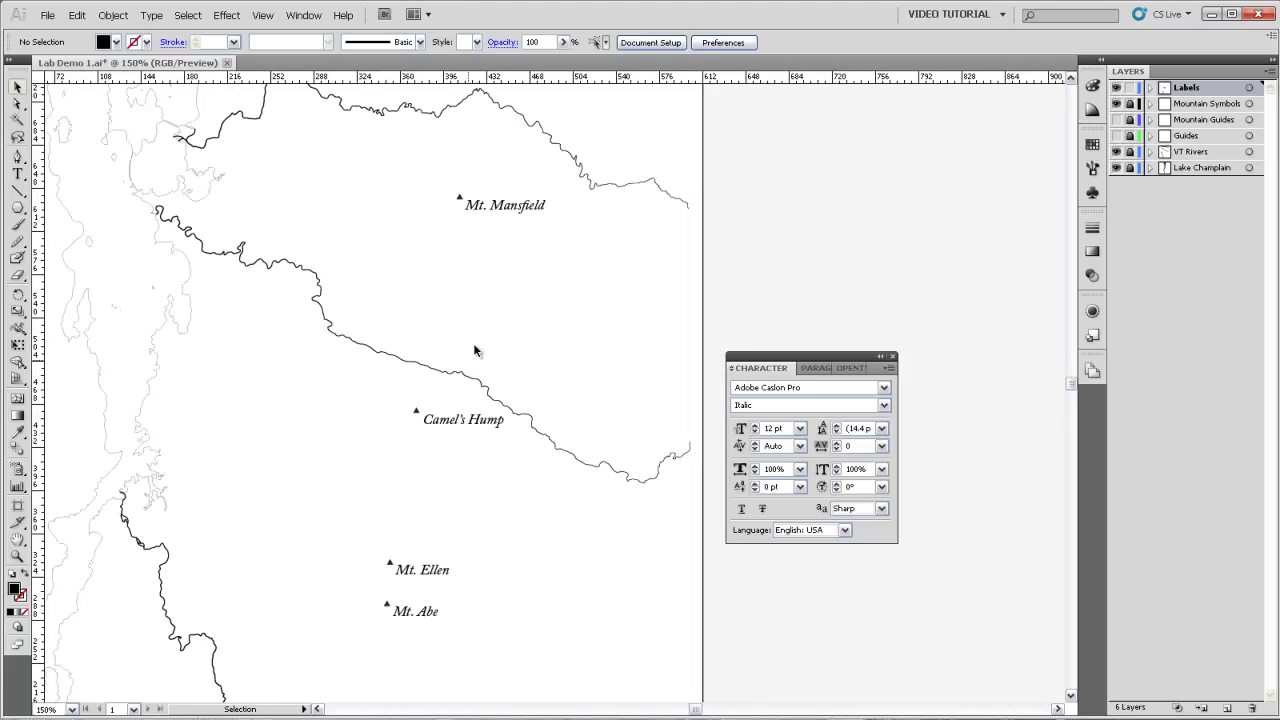
pyautogui.click(455, 421)
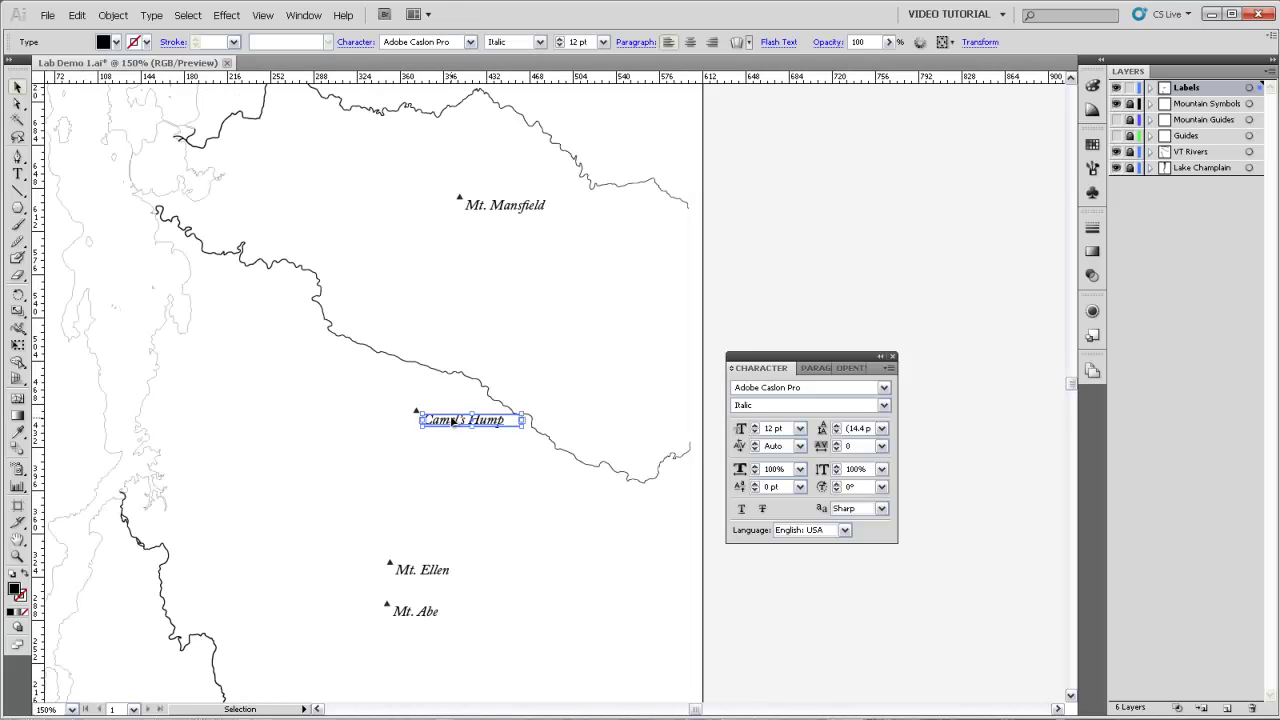
pyautogui.click(444, 478)
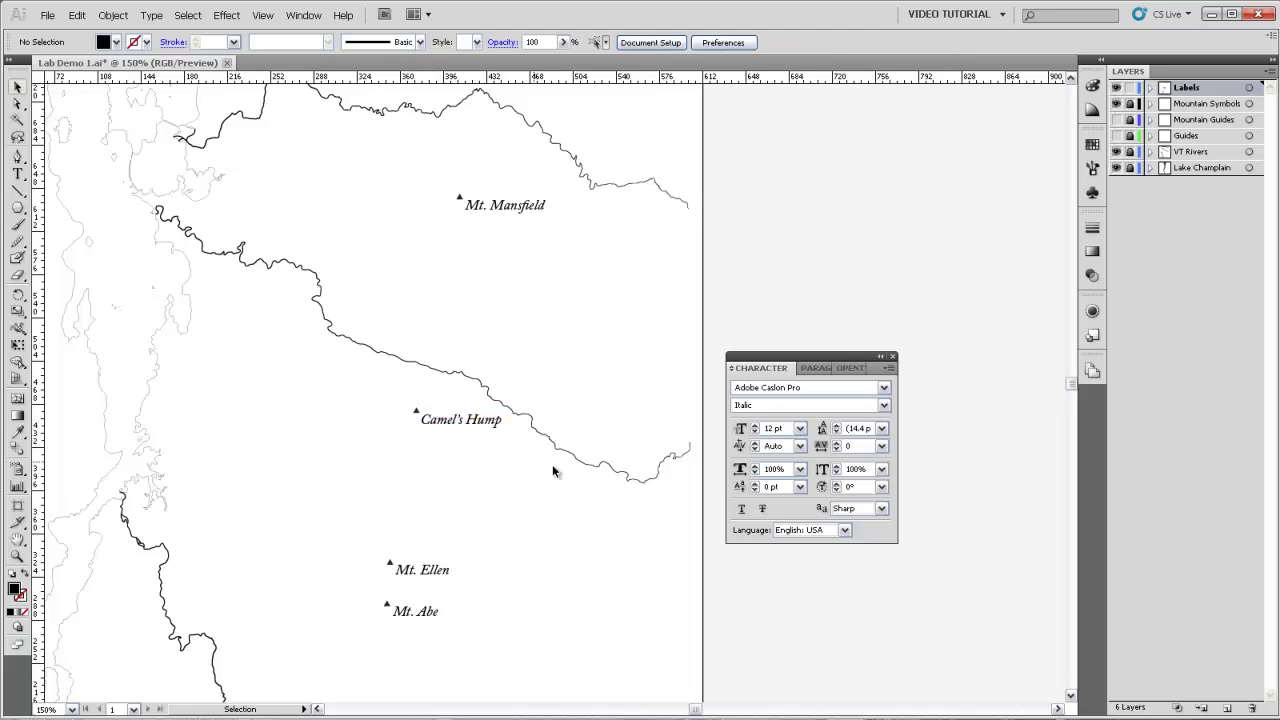
# Duplicate the Camel's Hump label onto the river and retype it as 'Winooski River'.
pyautogui.press('space')
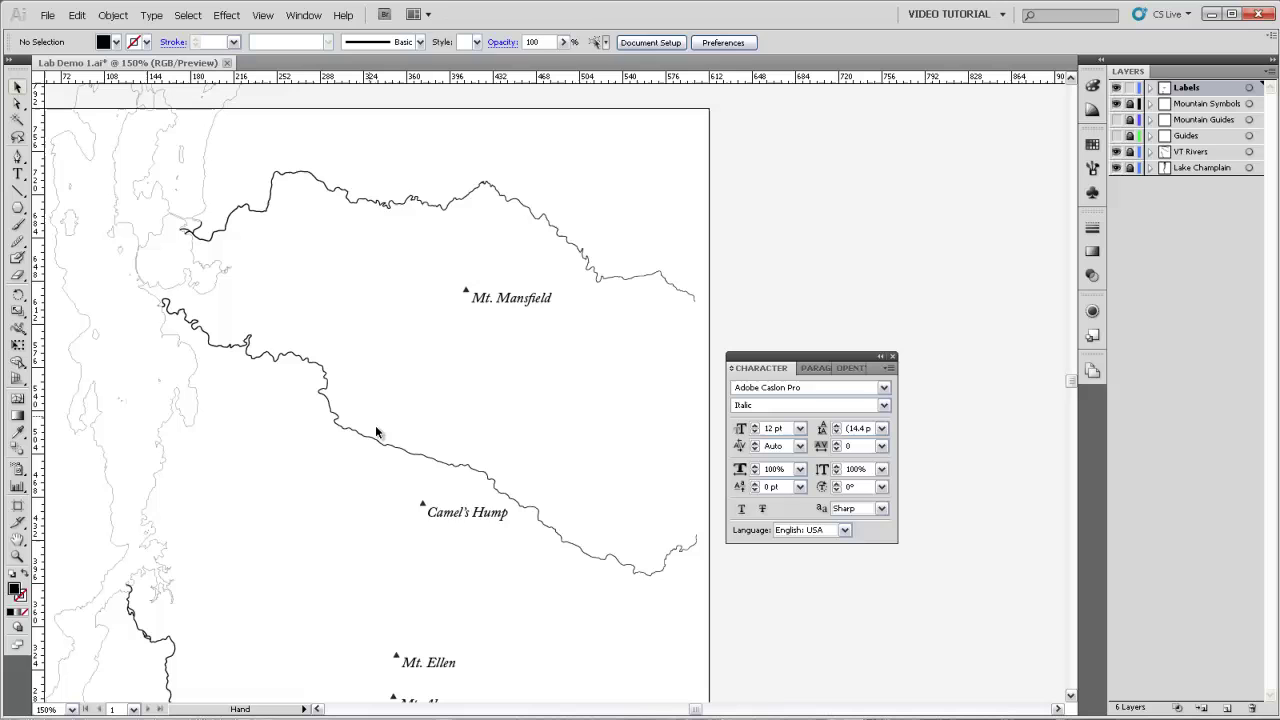
pyautogui.click(456, 512)
pyautogui.hotkey('ctrl', 'c')
pyautogui.hotkey('ctrl', 'v')
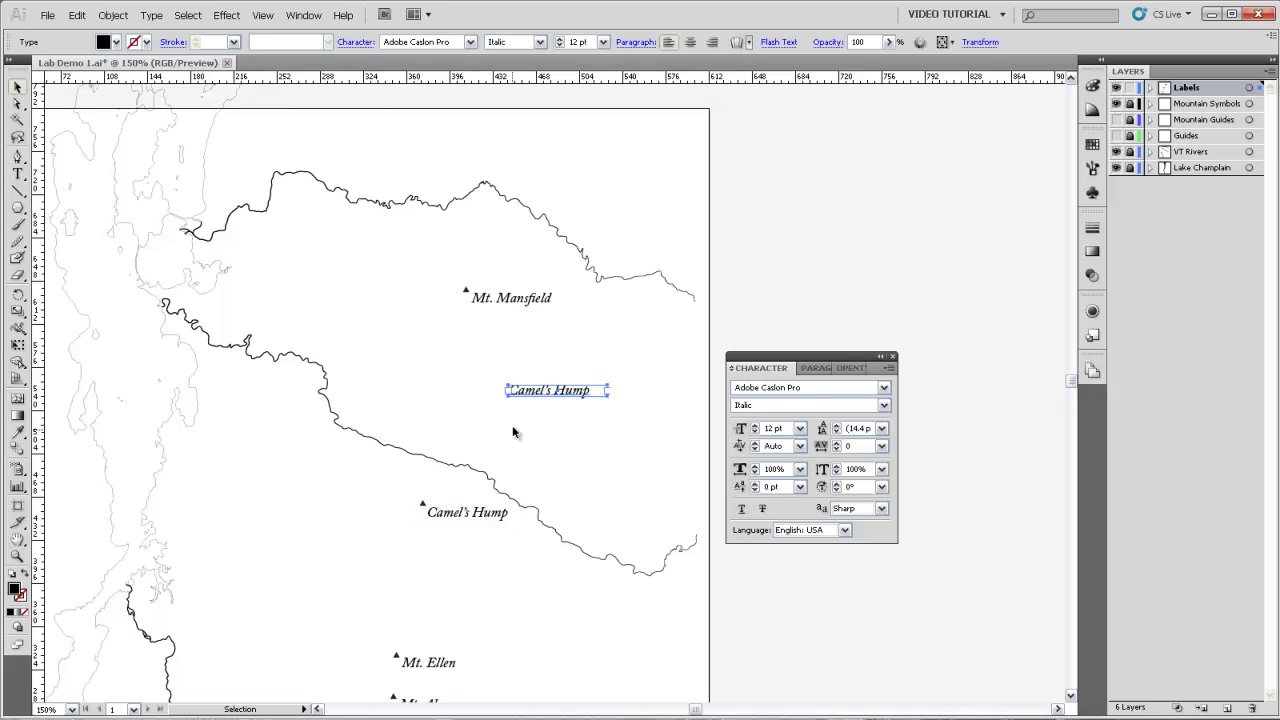
pyautogui.moveTo(532, 393); pyautogui.dragTo(306, 428)
pyautogui.doubleClick(392, 423)
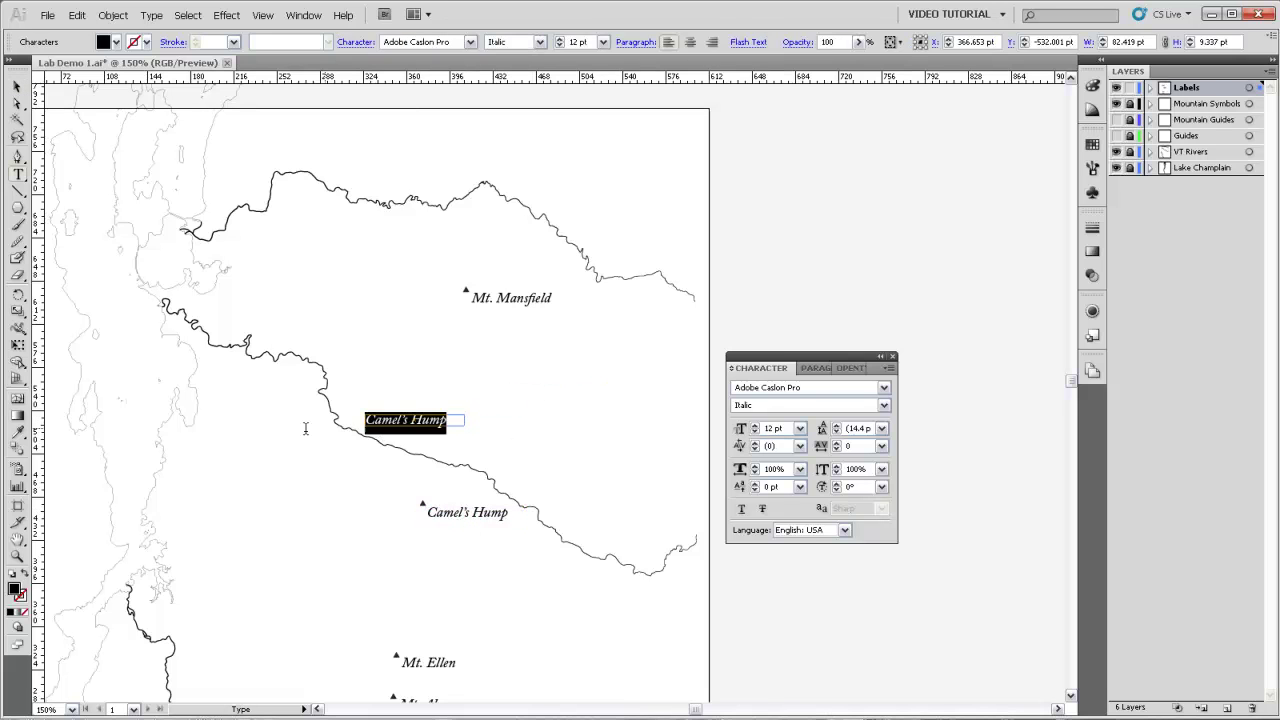
pyautogui.write('Winooski')
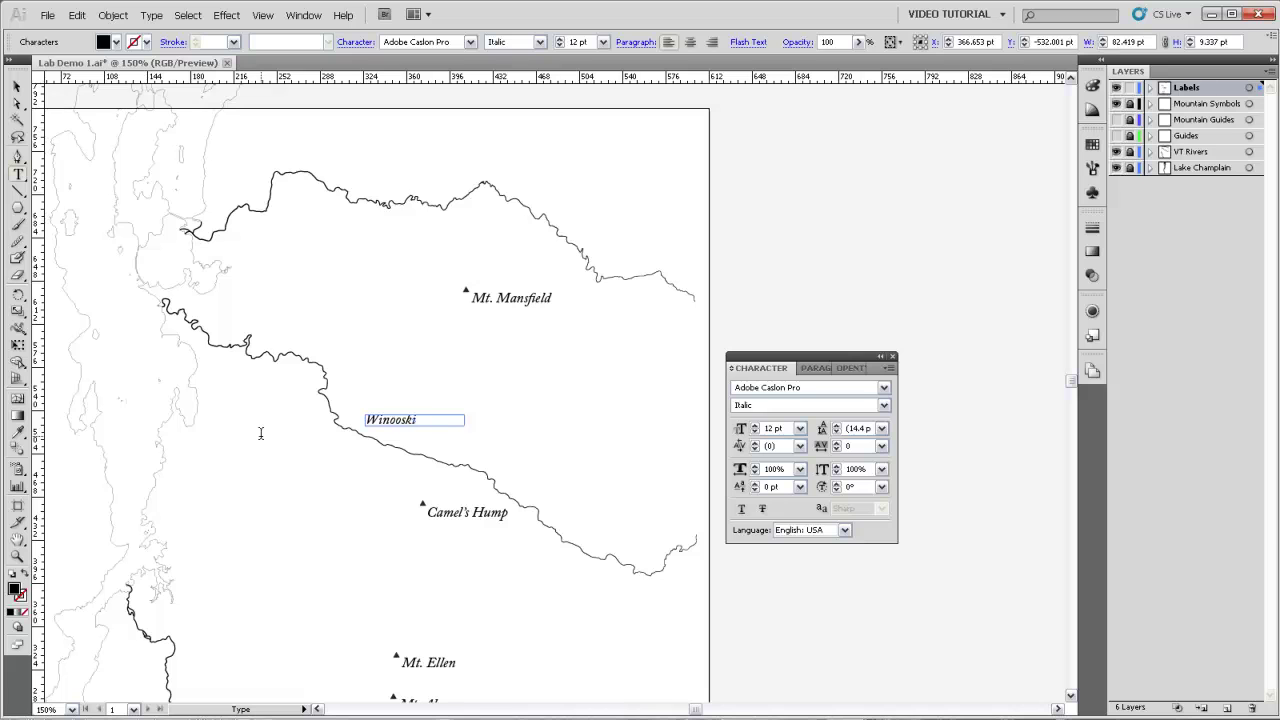
pyautogui.write(' River')
pyautogui.keyDown('ctrl'); pyautogui.click(338, 405); pyautogui.keyUp('ctrl')
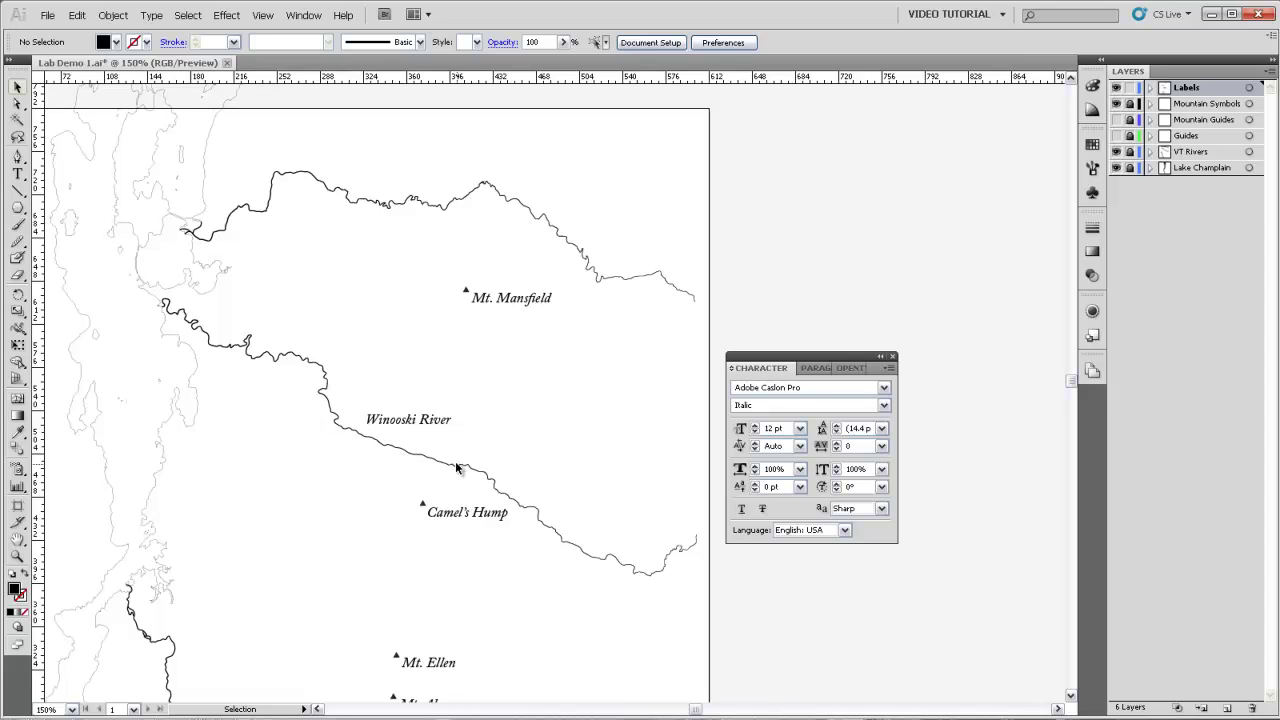
# Move the Winooski River label up and right between Mt. Mansfield and Camel's Hump.
pyautogui.click(381, 427)
pyautogui.moveTo(381, 423); pyautogui.dragTo(487, 404)
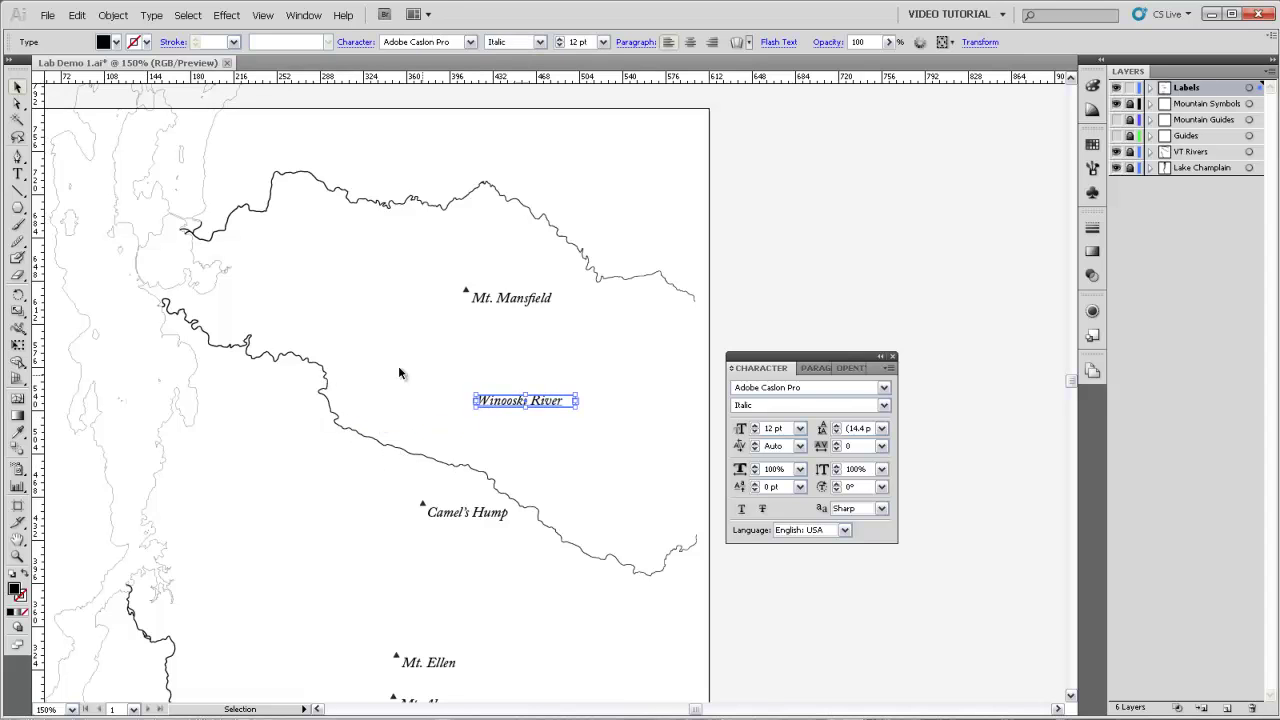
pyautogui.click(384, 361)
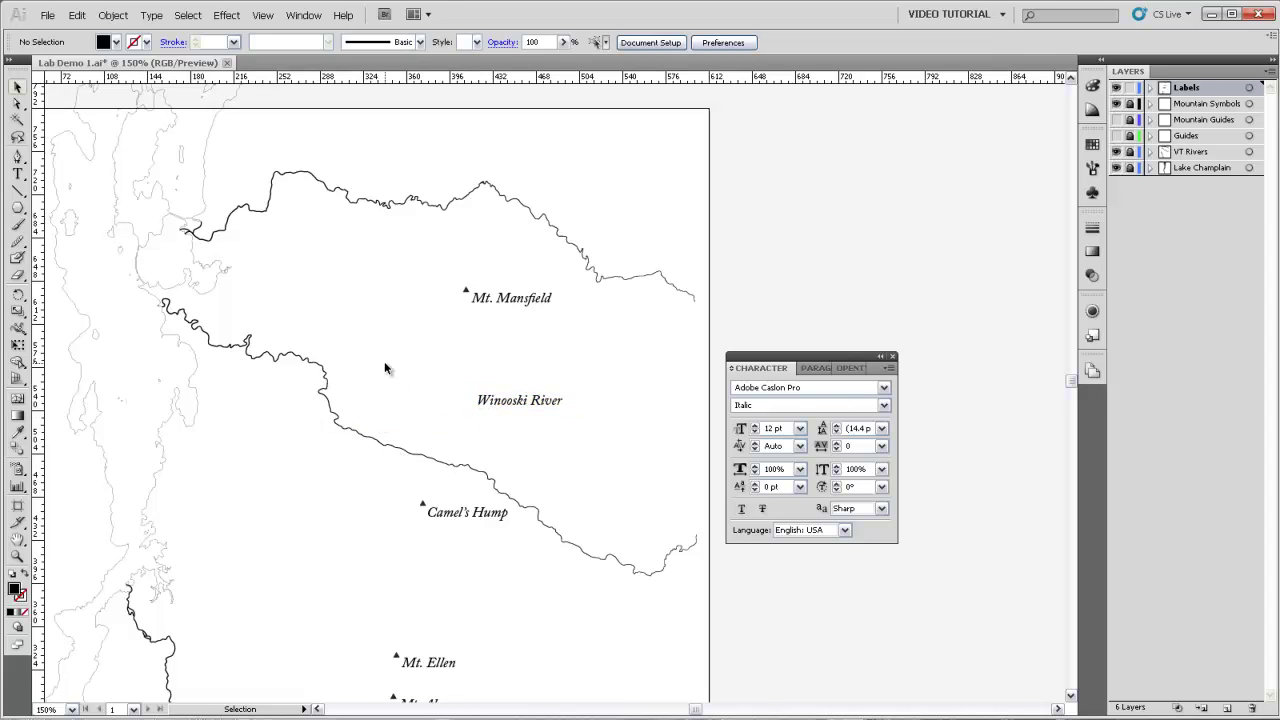
# Draw a two-anchor curved Pen path along the river bend below the label.
pyautogui.click(17, 157)
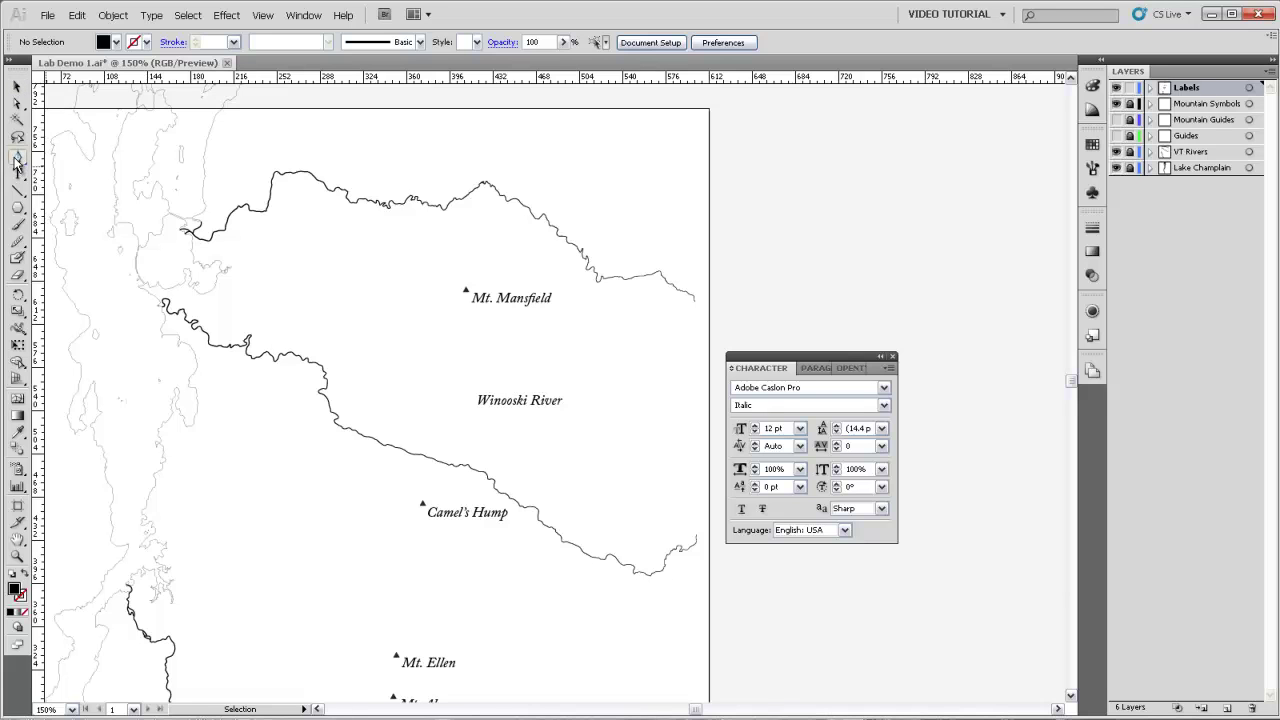
pyautogui.click(330, 375)
pyautogui.moveTo(364, 432); pyautogui.dragTo(494, 476)
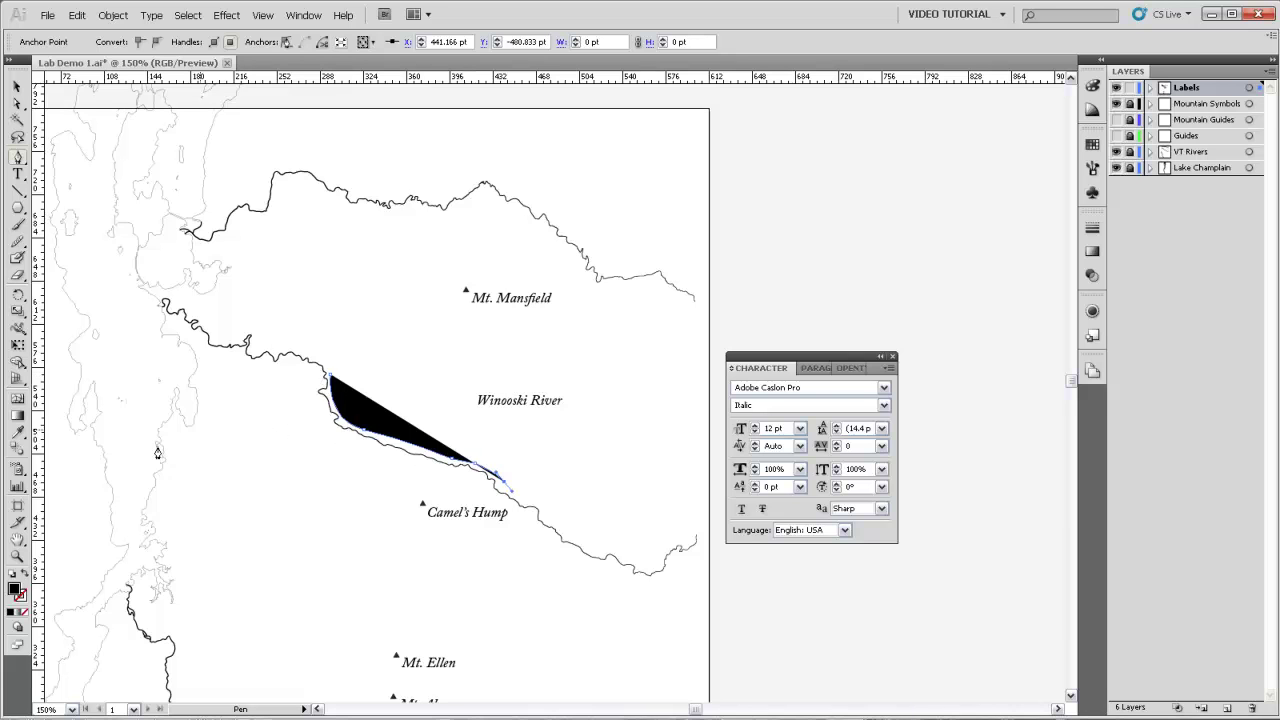
# Type 'Winooski River' onto the new curved river path.
pyautogui.click(17, 176)
pyautogui.click(330, 381)
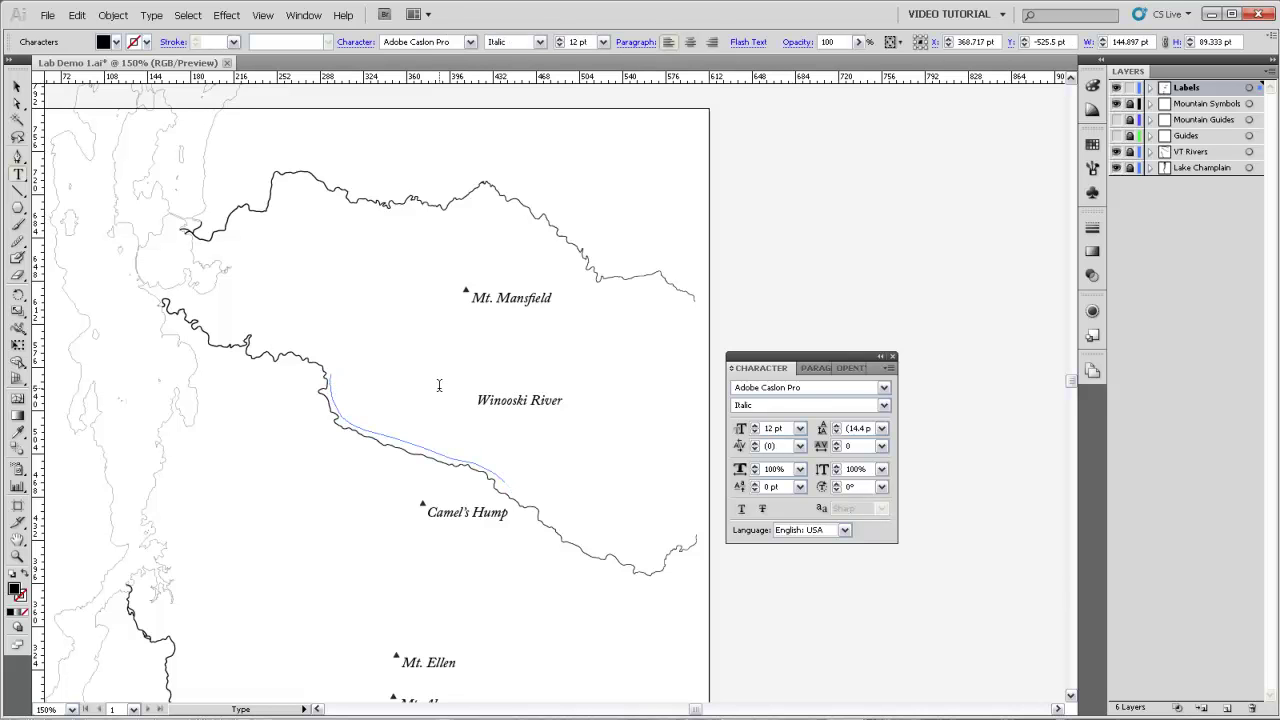
pyautogui.write('Winoosk')
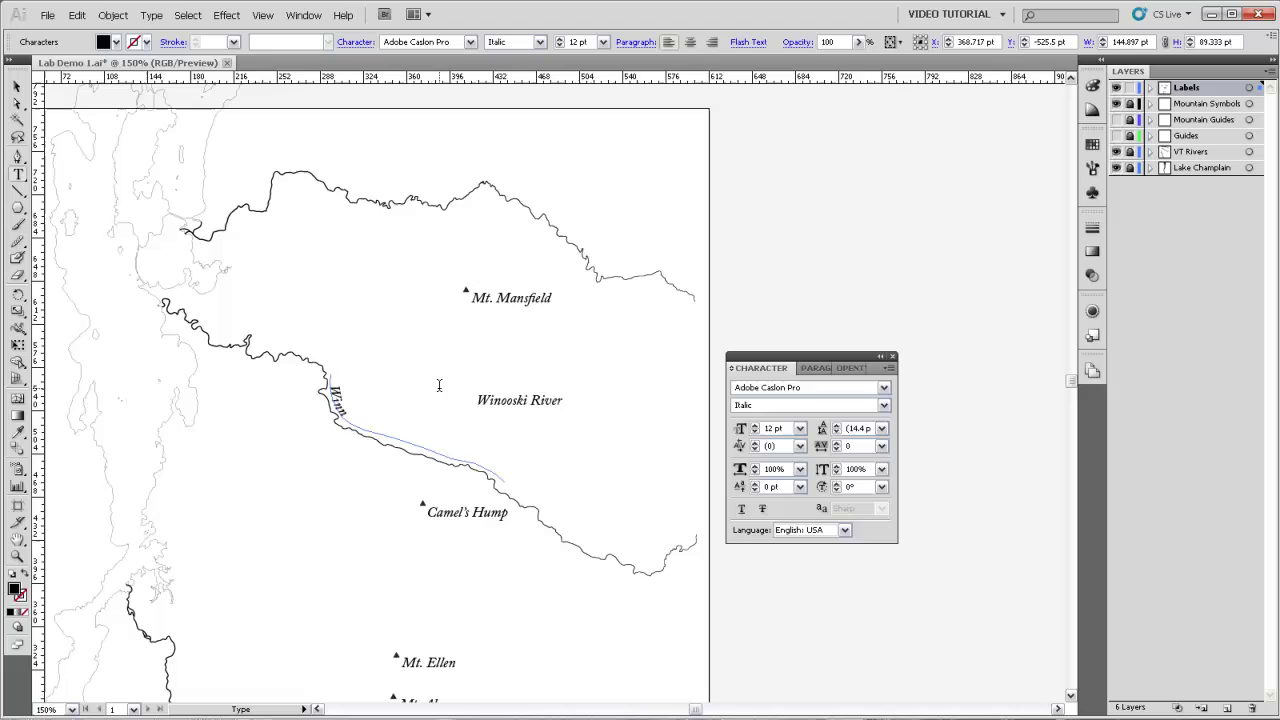
pyautogui.write('i River')
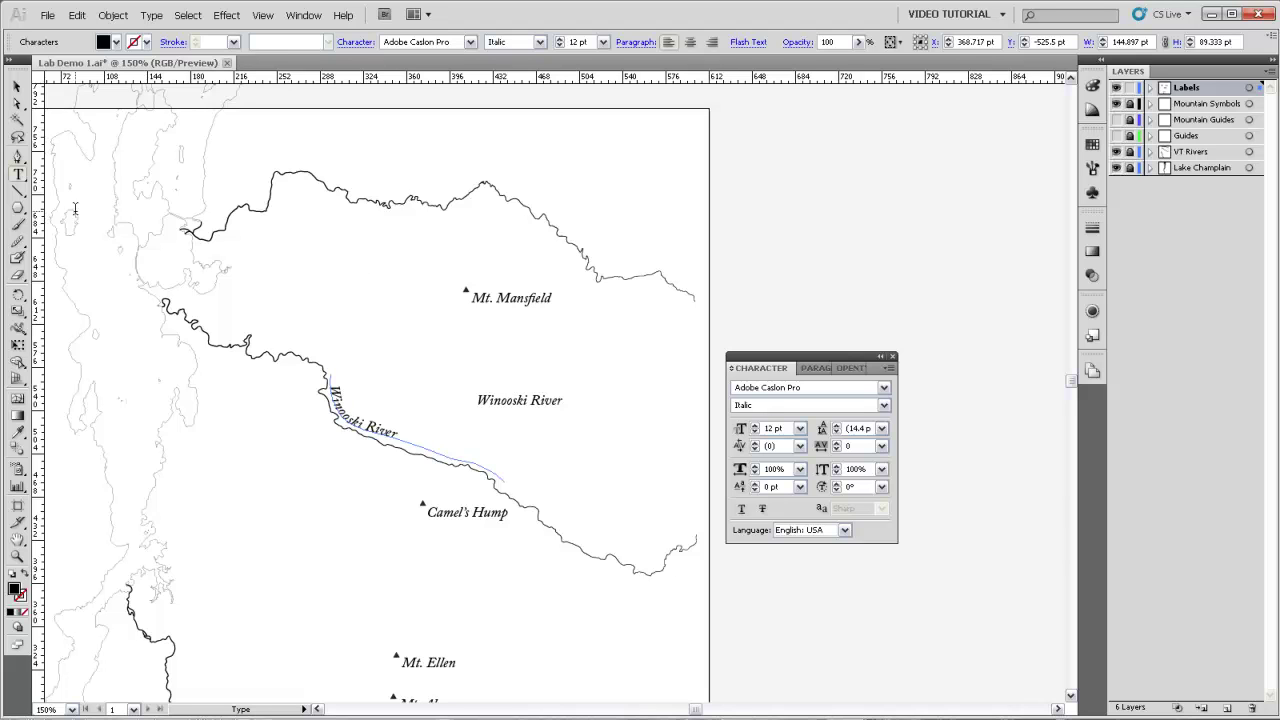
# Select the path text and slide it along the river curve.
pyautogui.click(16, 87)
pyautogui.click(16, 87)
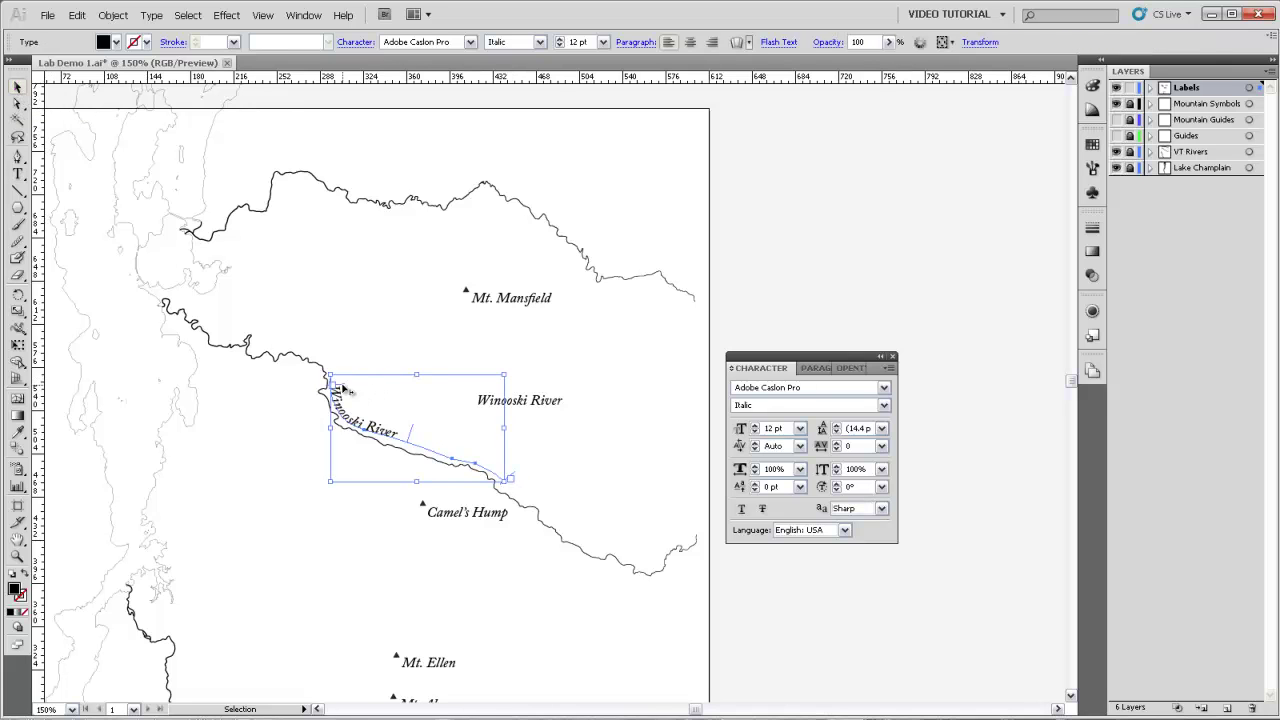
pyautogui.moveTo(341, 386); pyautogui.dragTo(372, 416)
# Try right, center and left alignment, then shift the text toward the curve's middle.
pyautogui.click(816, 372)
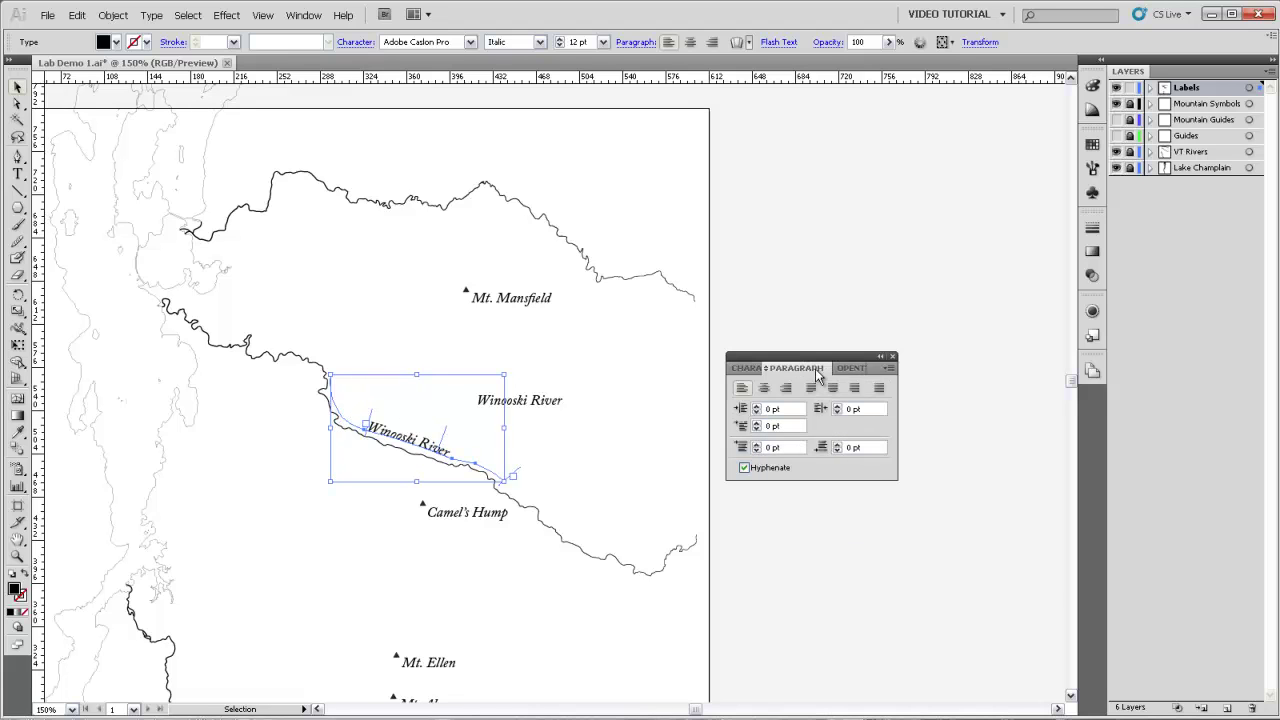
pyautogui.click(786, 389)
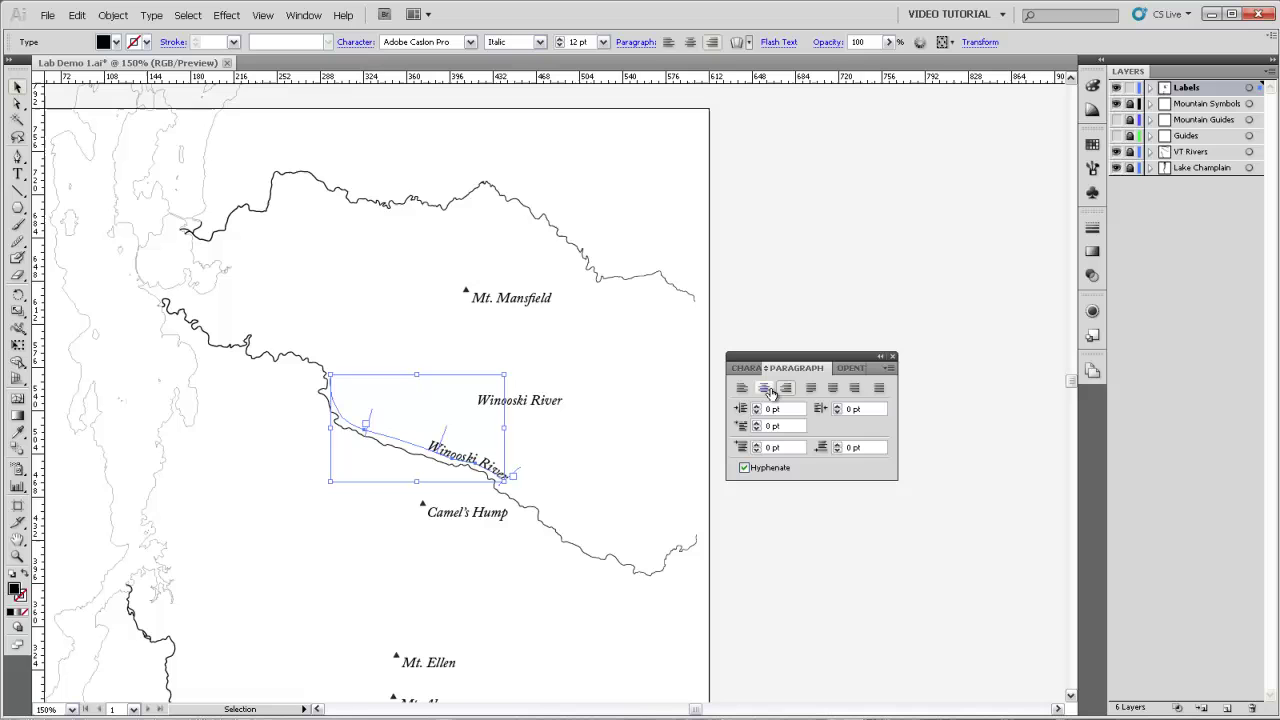
pyautogui.click(764, 388)
pyautogui.click(741, 389)
pyautogui.moveTo(377, 421); pyautogui.dragTo(394, 407)
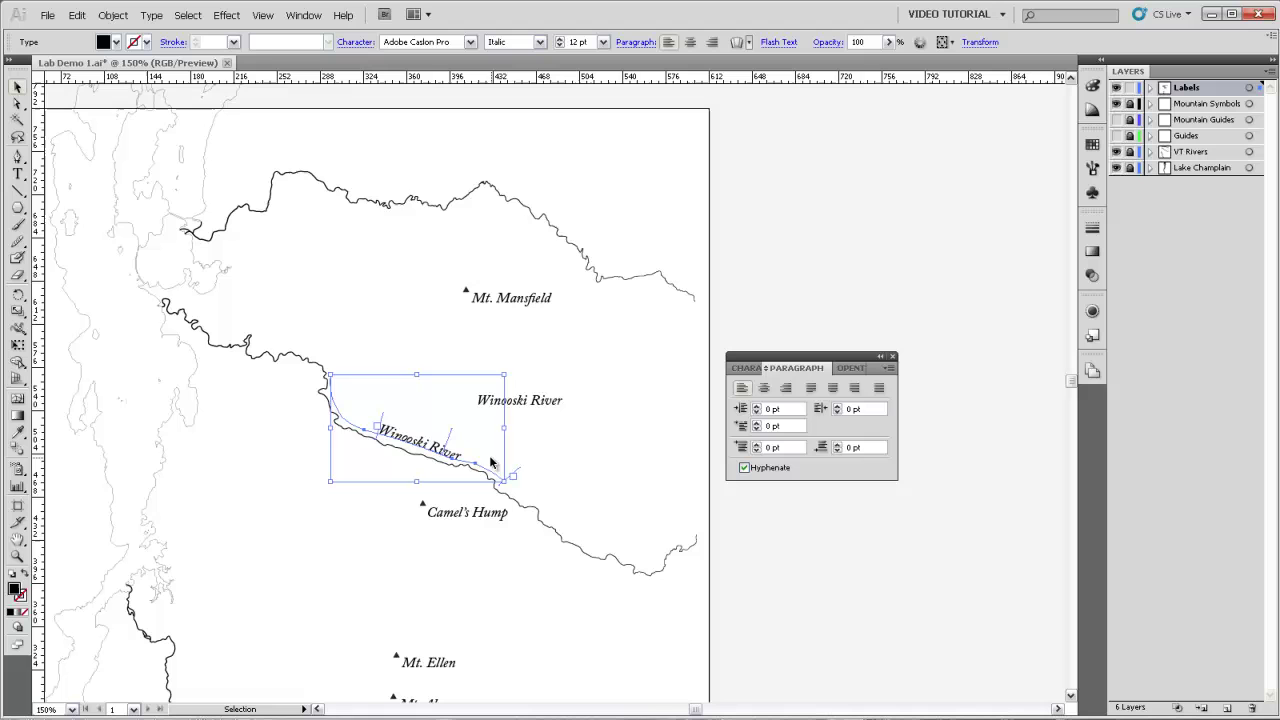
# Open Type on a Path Options for the river text, moved aside with Preview enabled.
pyautogui.click(151, 15)
pyautogui.moveTo(194, 124)
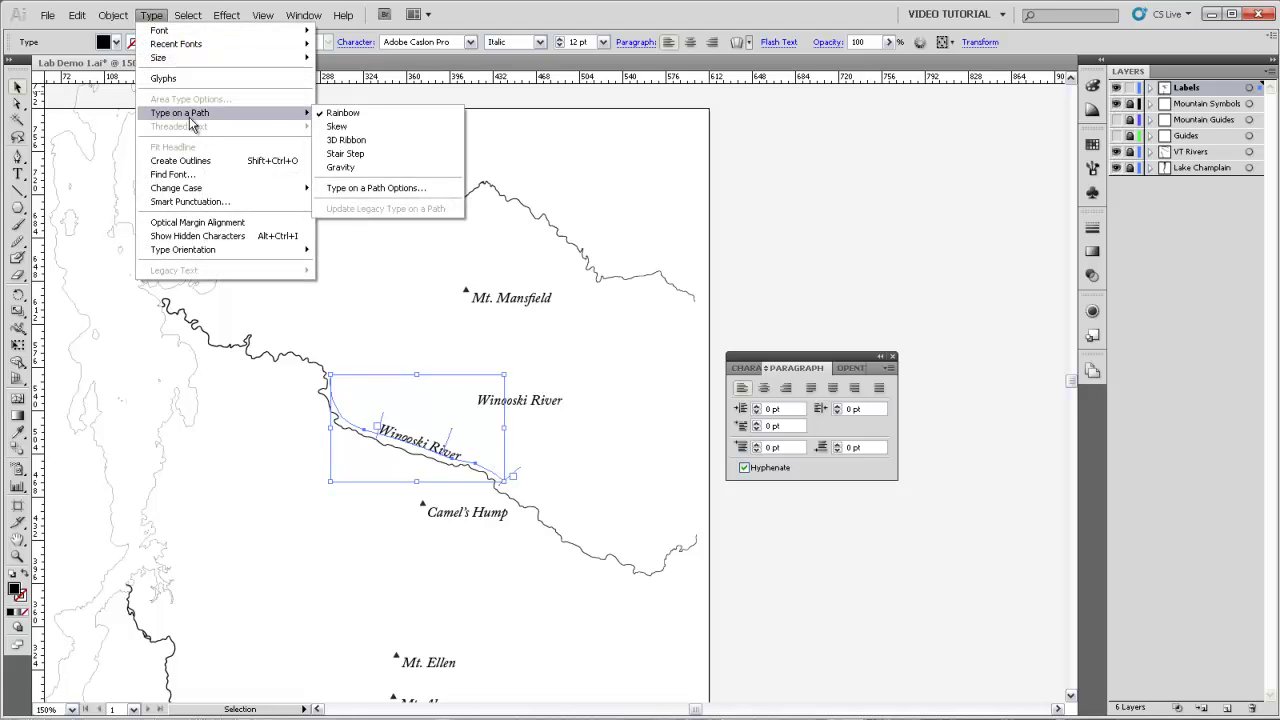
pyautogui.click(371, 190)
pyautogui.moveTo(510, 308); pyautogui.dragTo(312, 214)
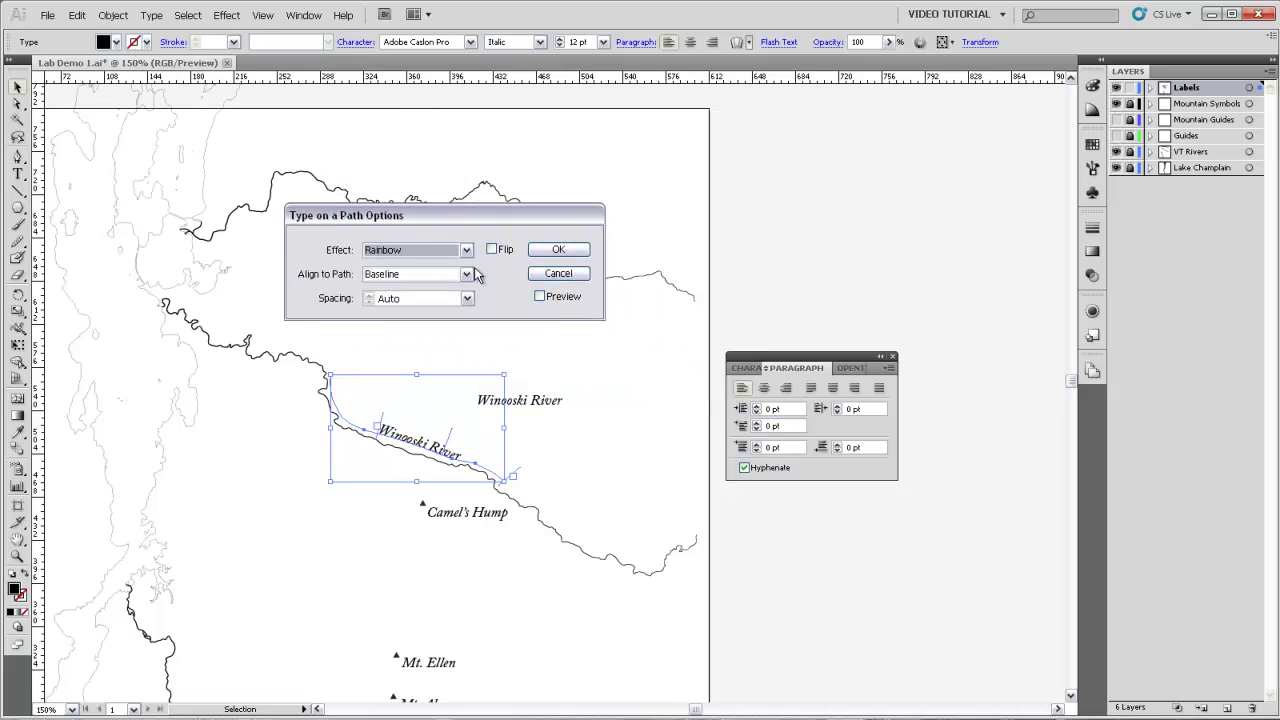
pyautogui.click(540, 297)
# Compare Ascender, Descender and Center path alignments, settling on Ascender for the Winooski River text.
pyautogui.click(465, 274)
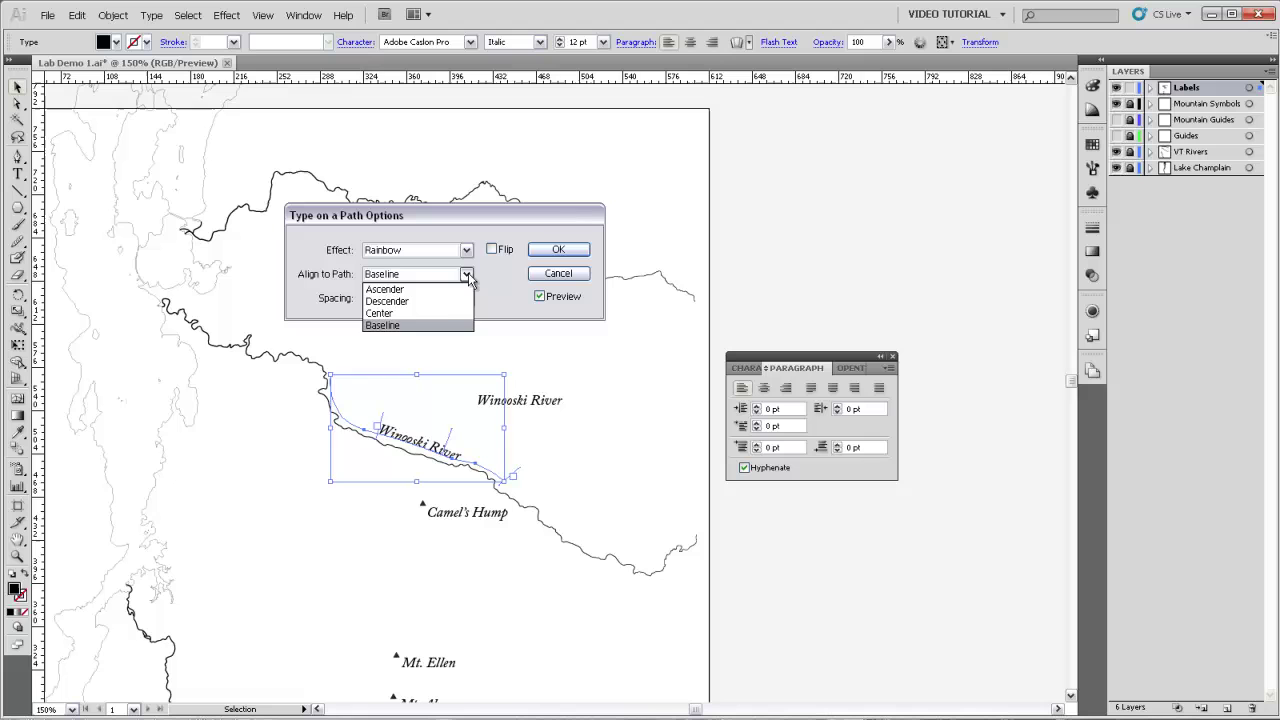
pyautogui.click(440, 289)
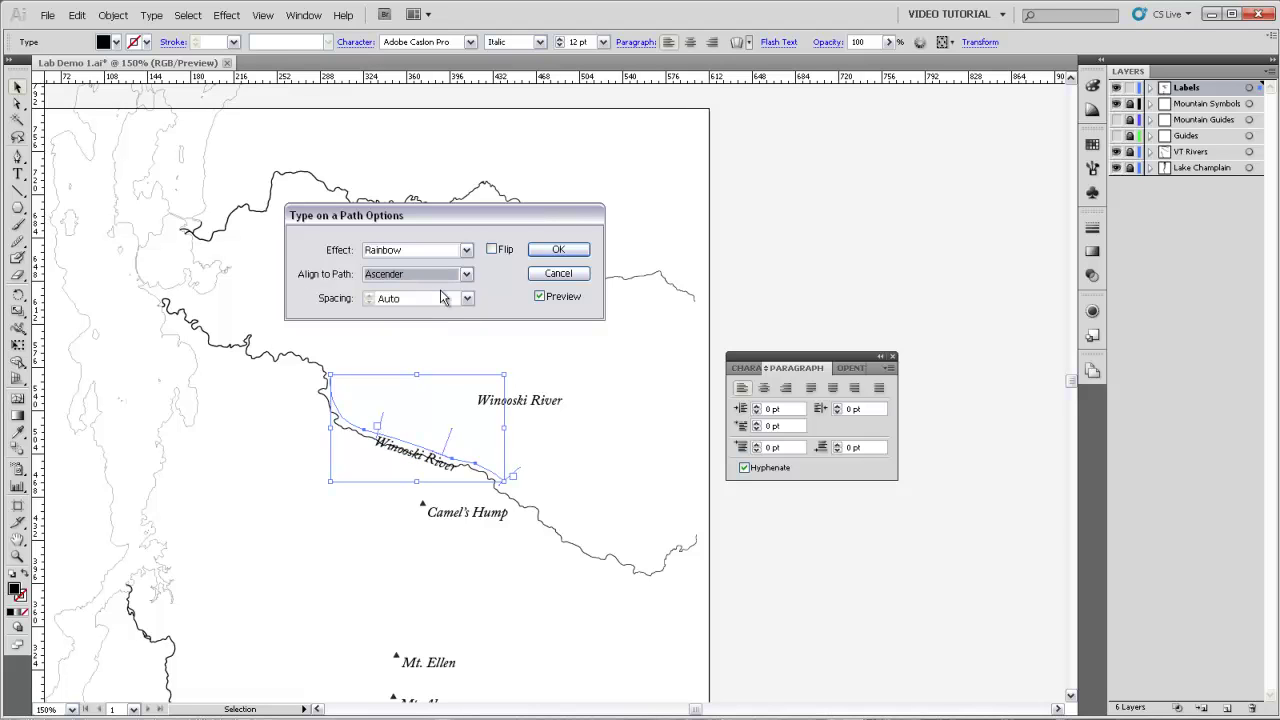
pyautogui.click(459, 278)
pyautogui.click(395, 301)
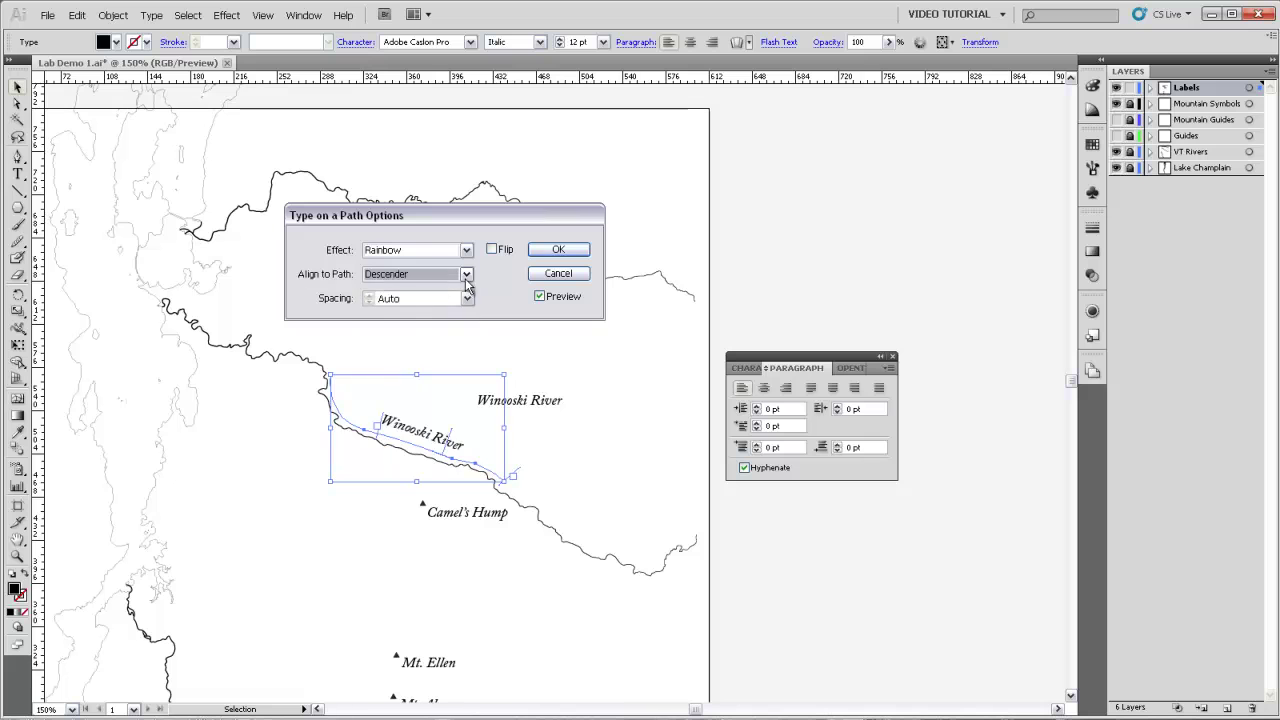
pyautogui.click(420, 274)
pyautogui.click(405, 313)
pyautogui.click(464, 276)
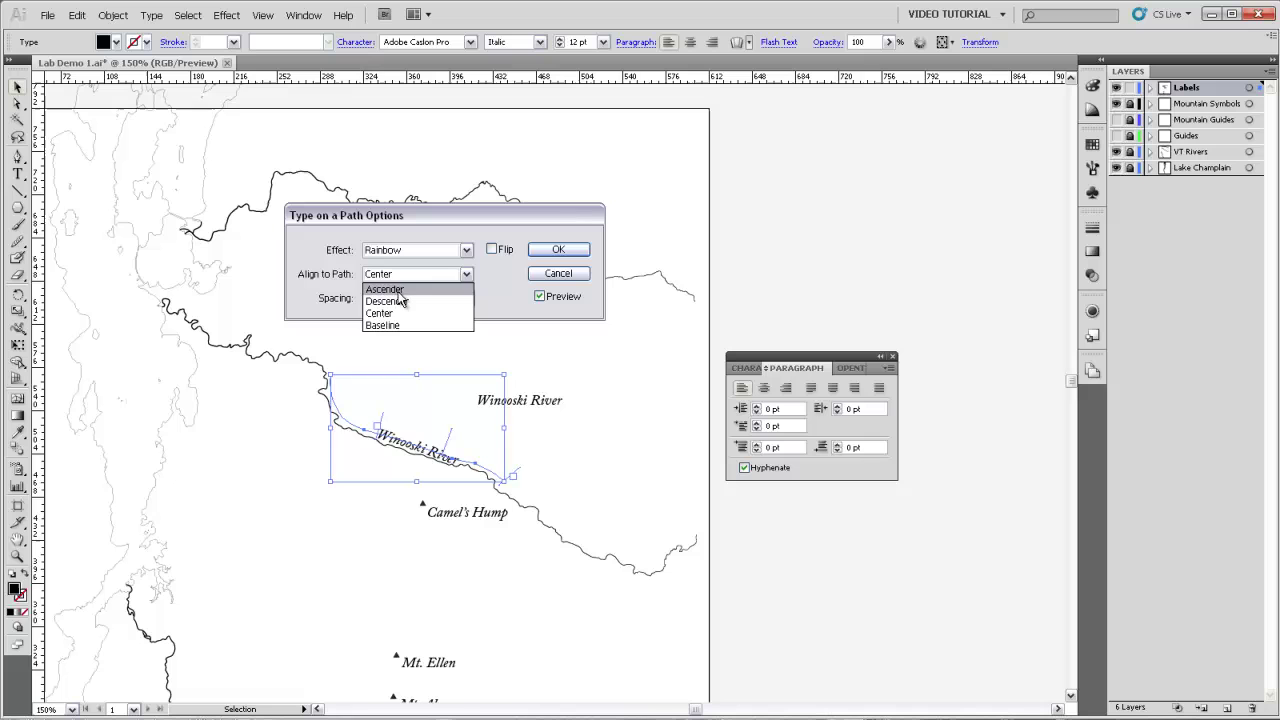
pyautogui.click(393, 290)
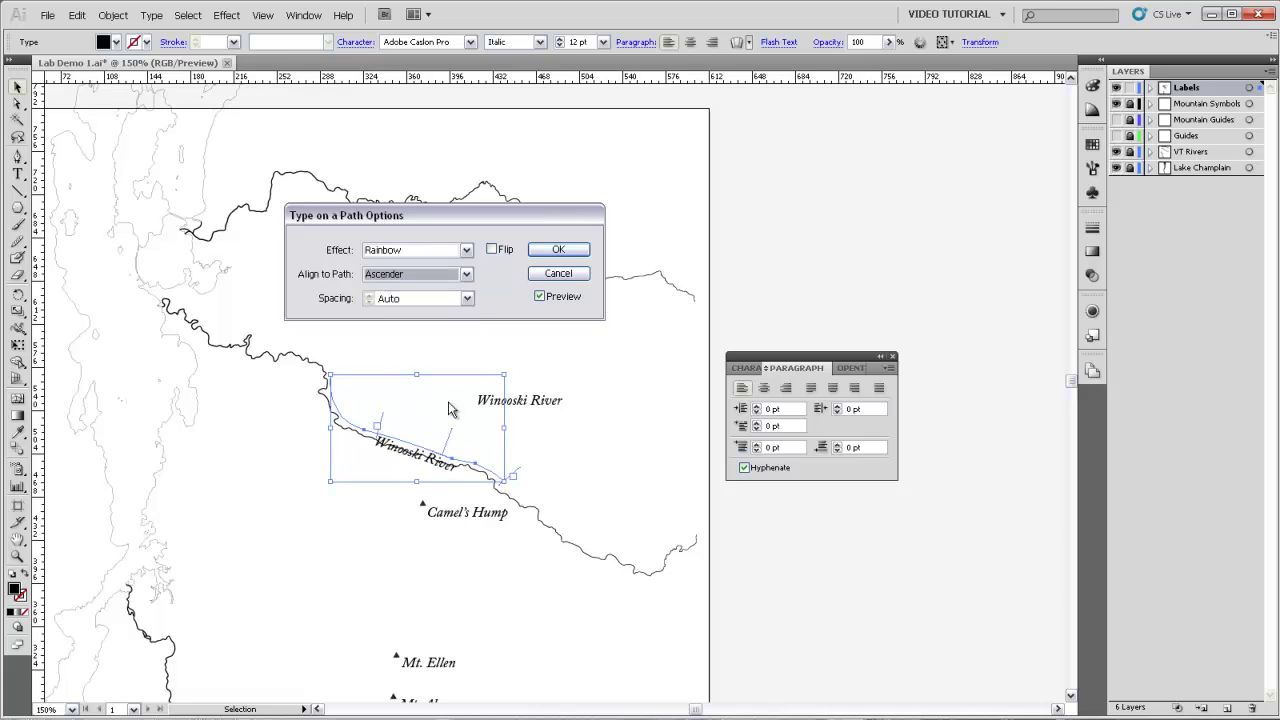
pyautogui.click(465, 275)
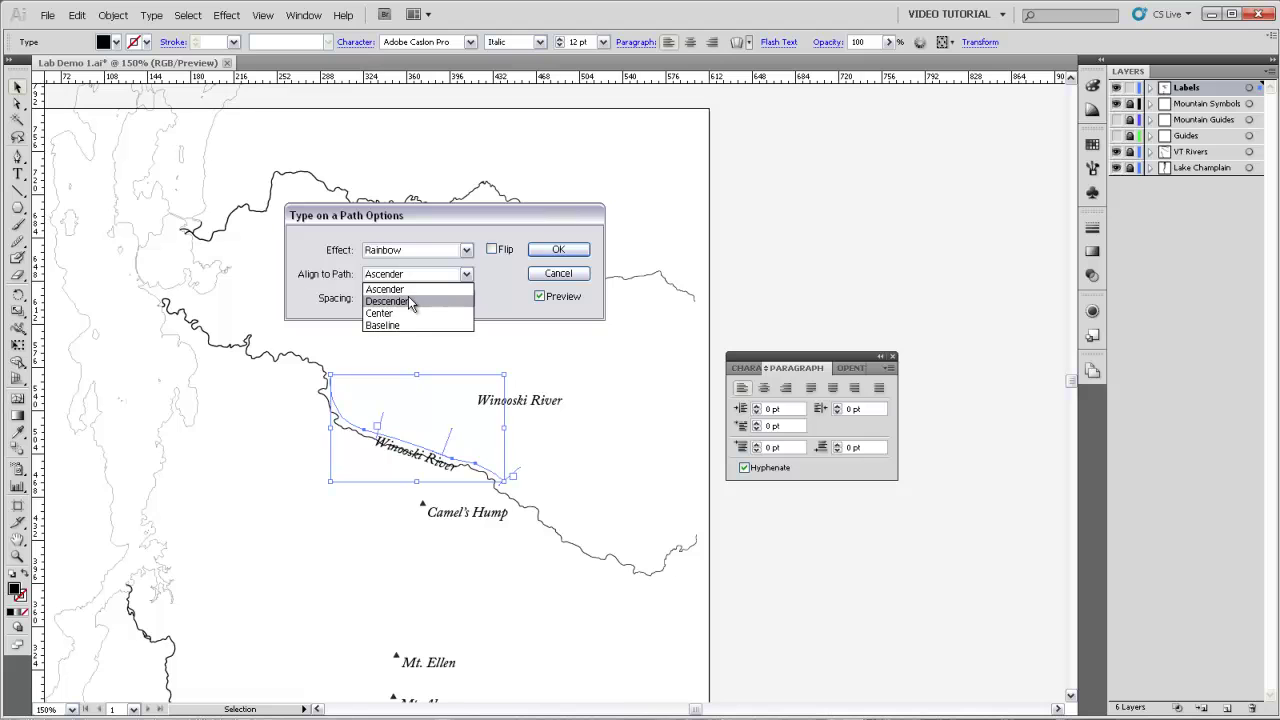